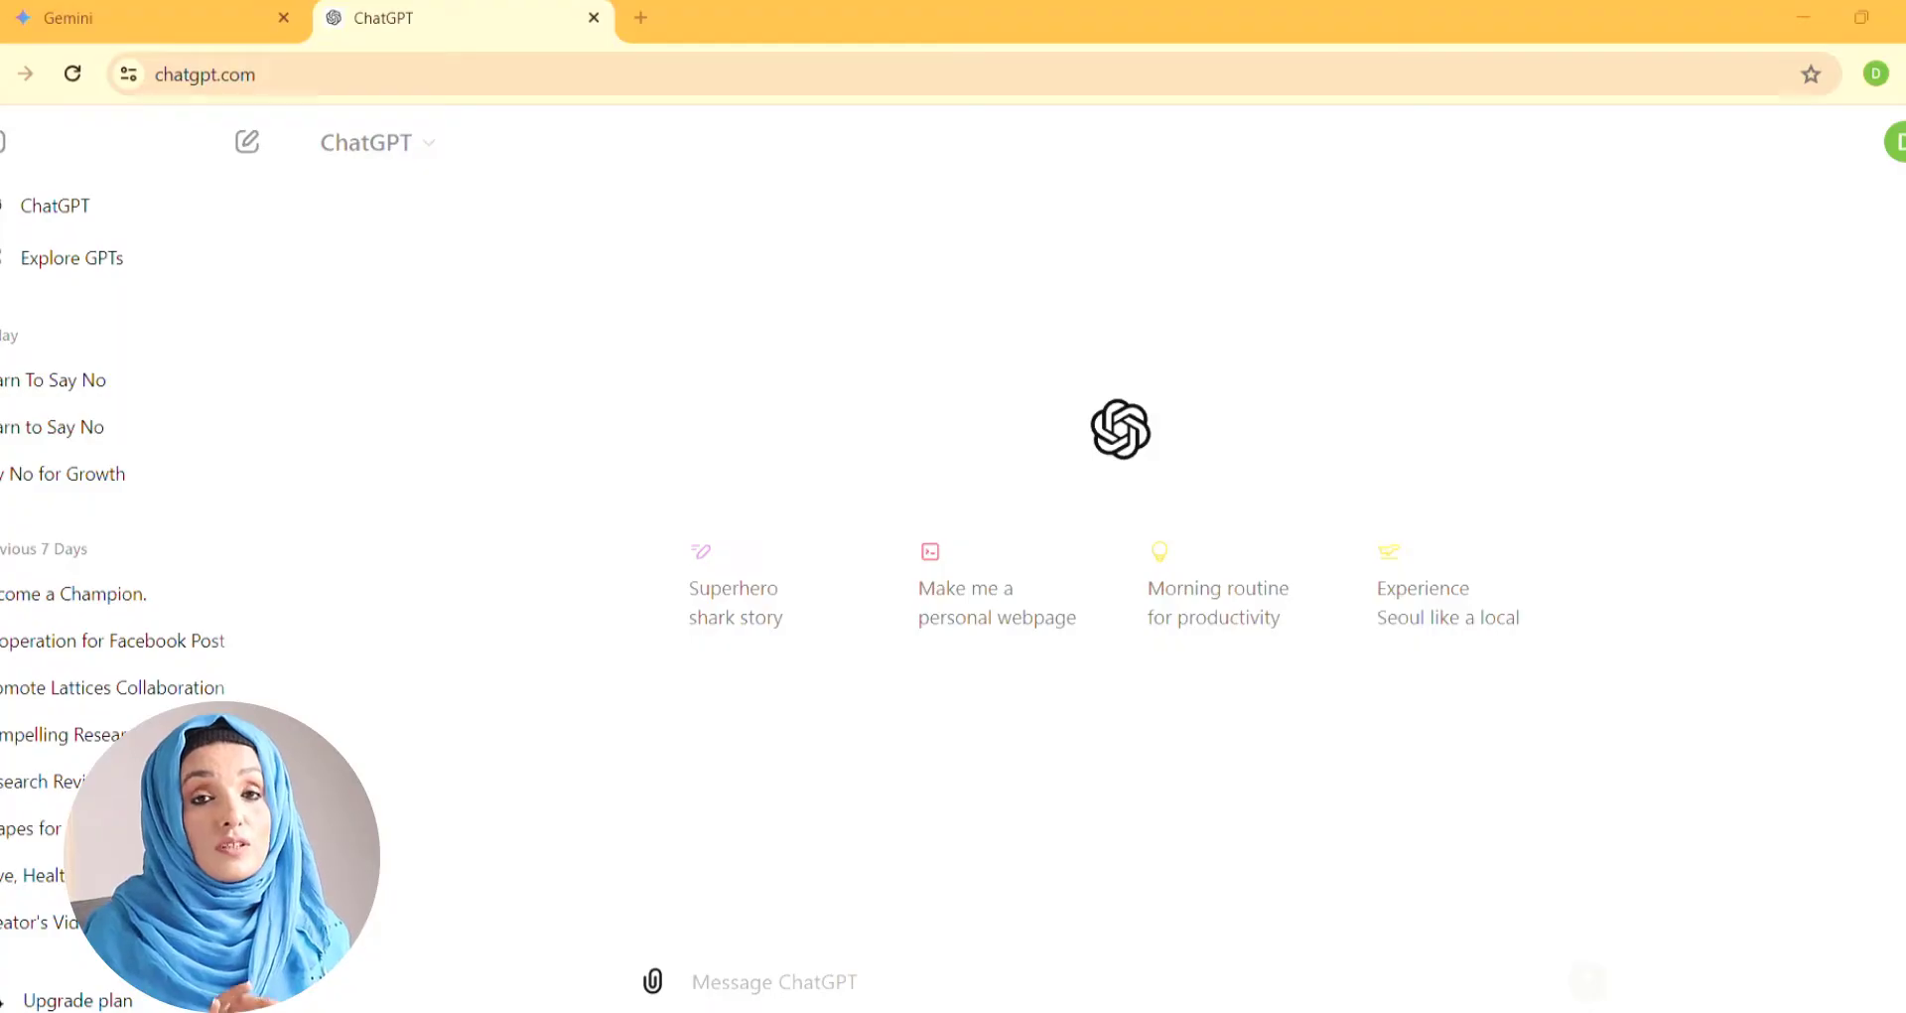
Step: Load gemini.google.com/app in a new Chrome tab from the 'gem' address-bar suggestion
key("ctrl+1")
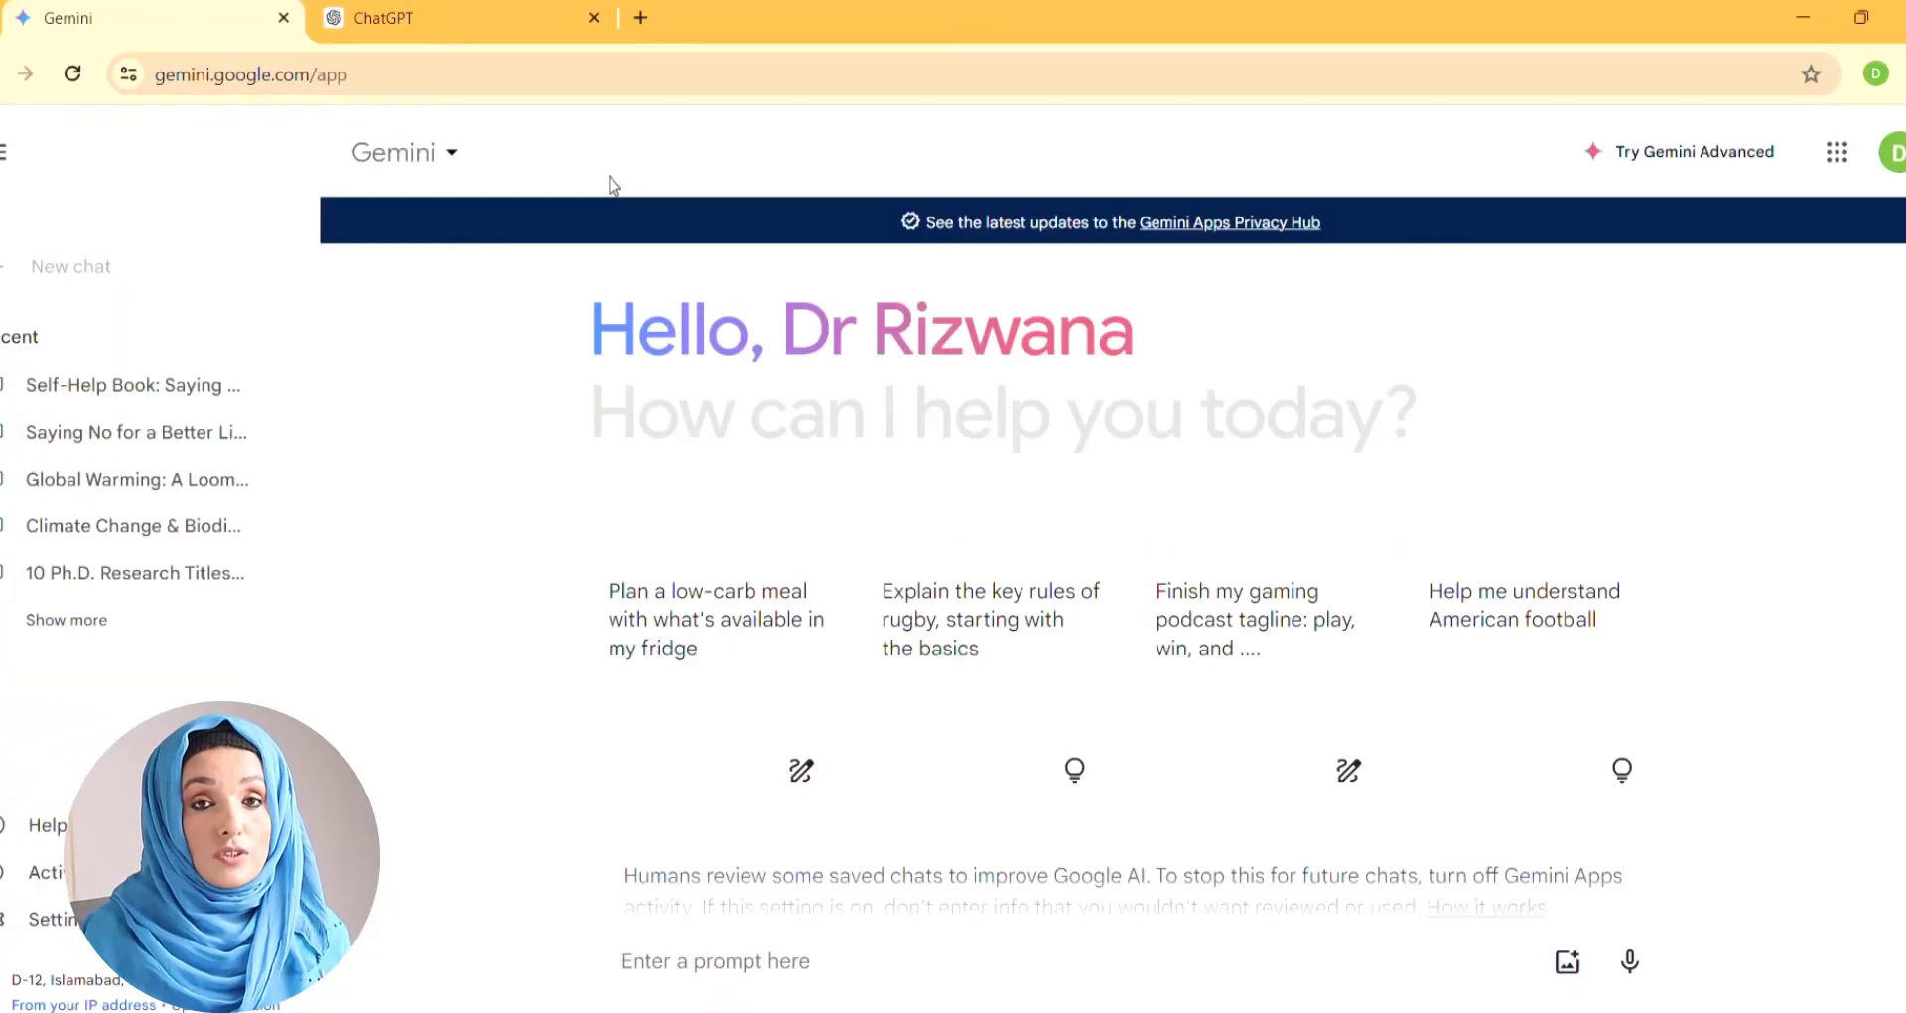
key("ctrl+l")
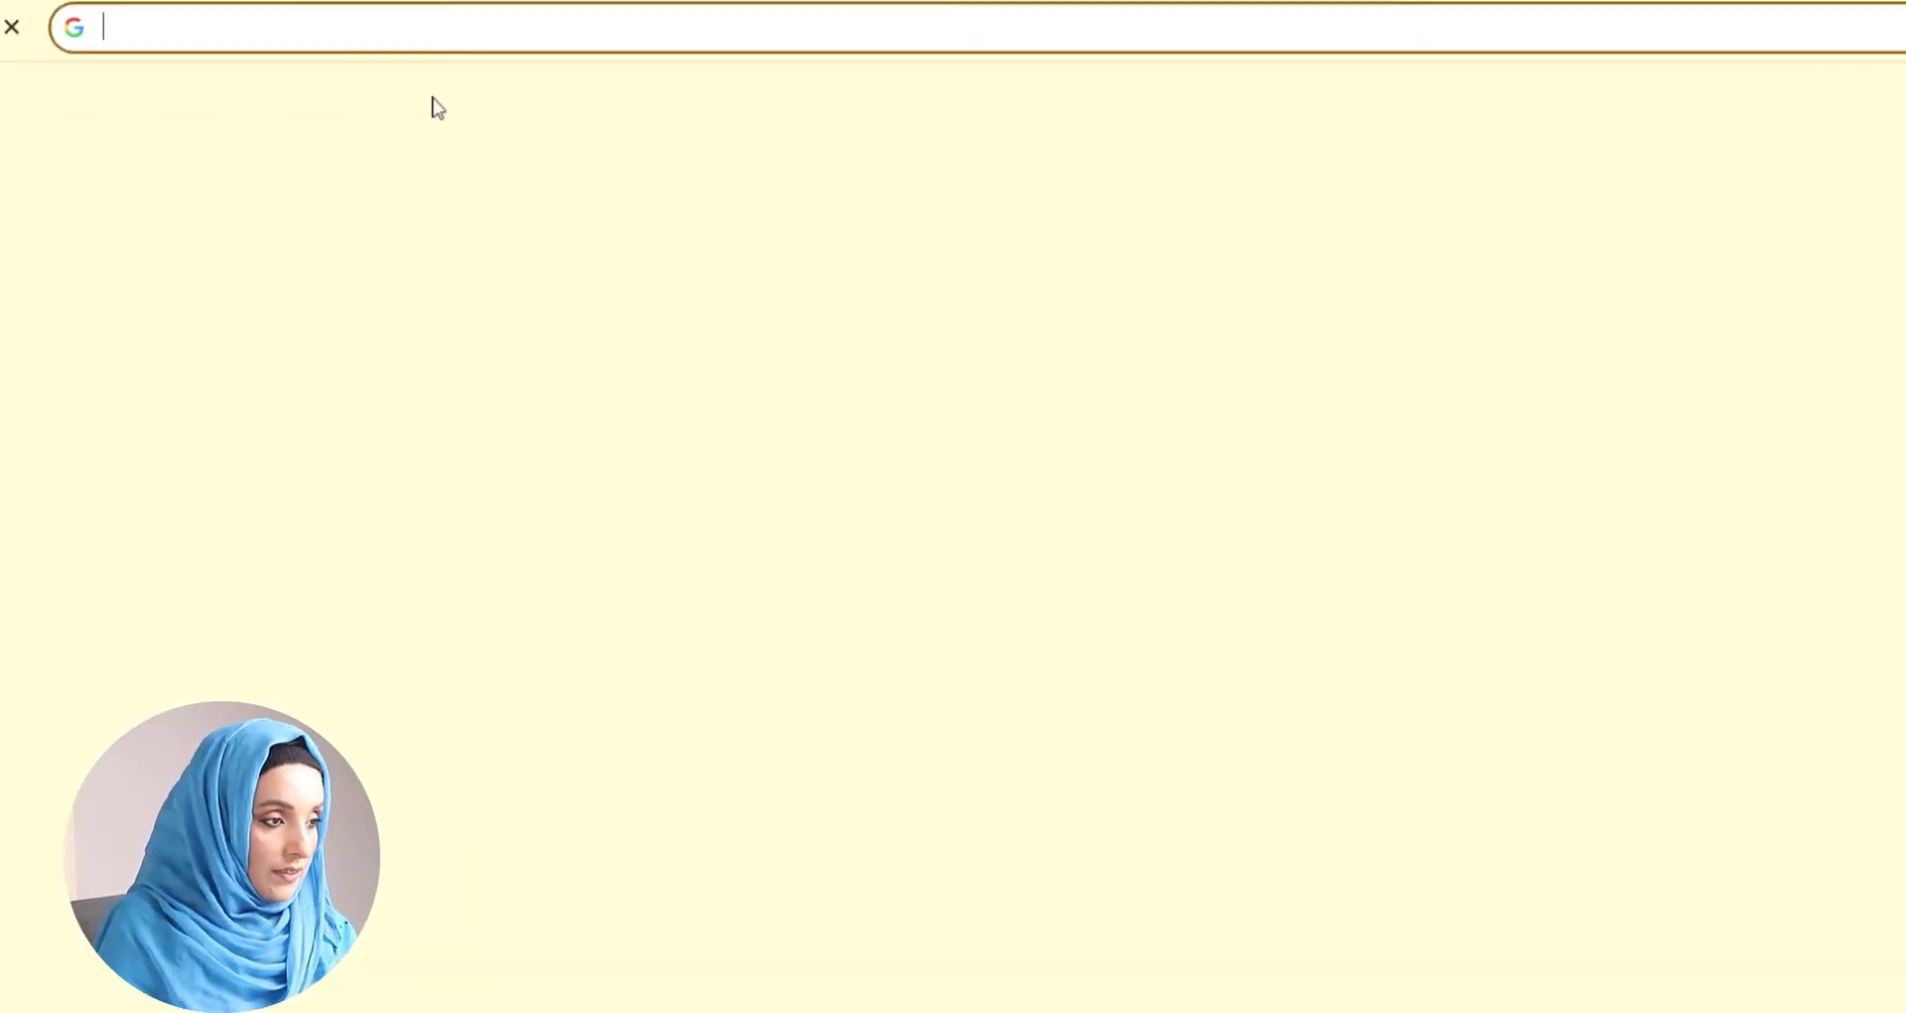
type("gen")
key("BackSpace")
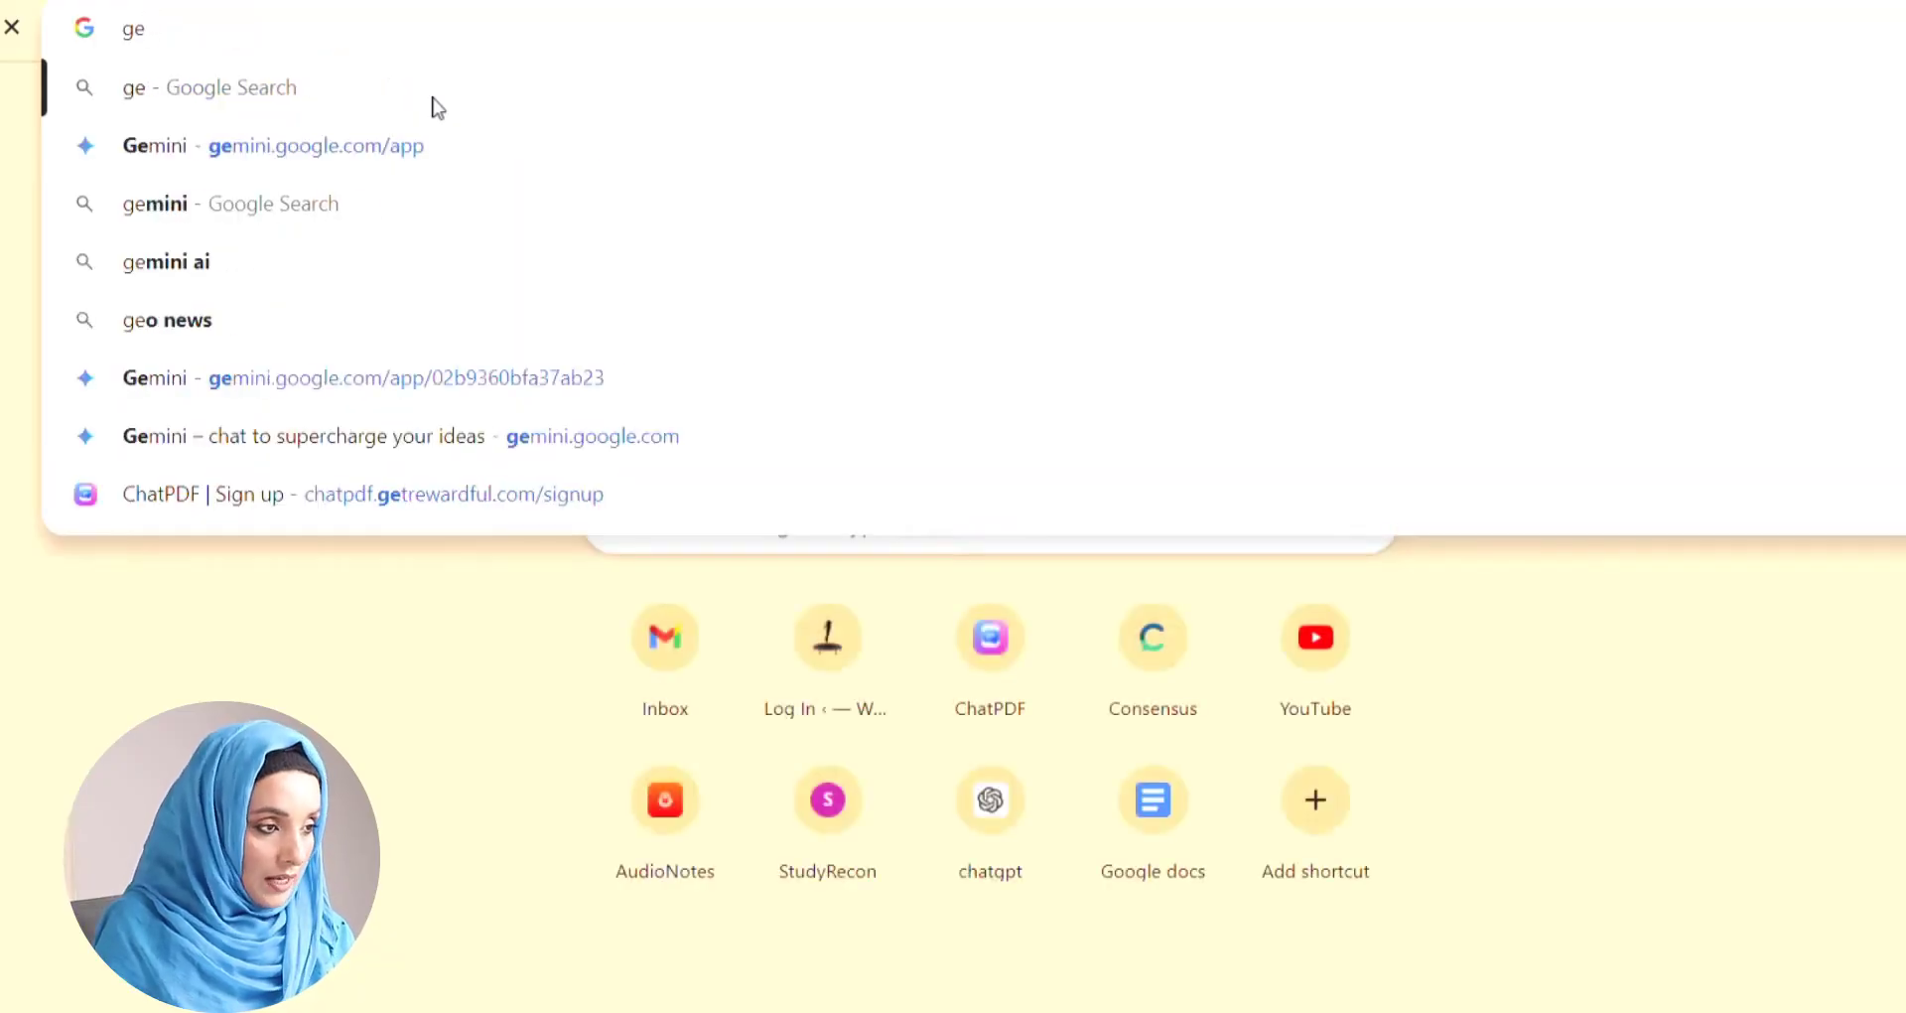
type("mini.google.com/app")
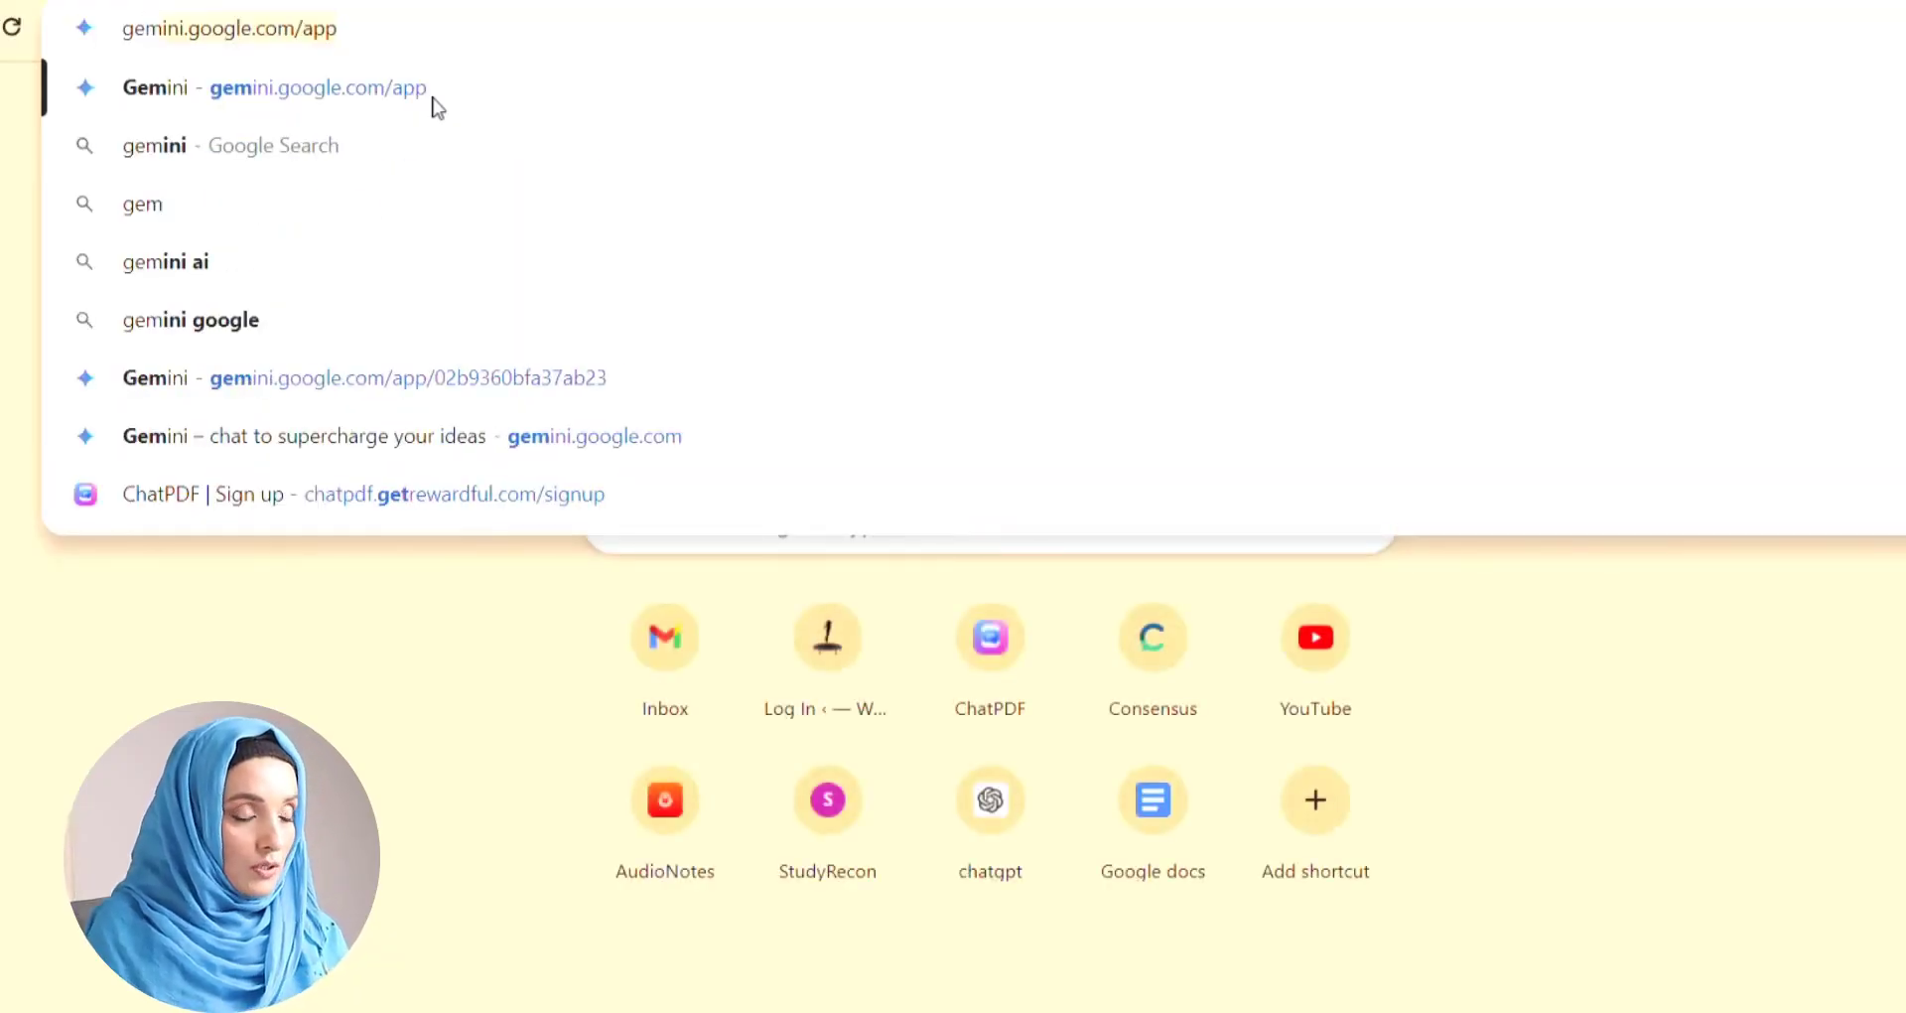
key("Return")
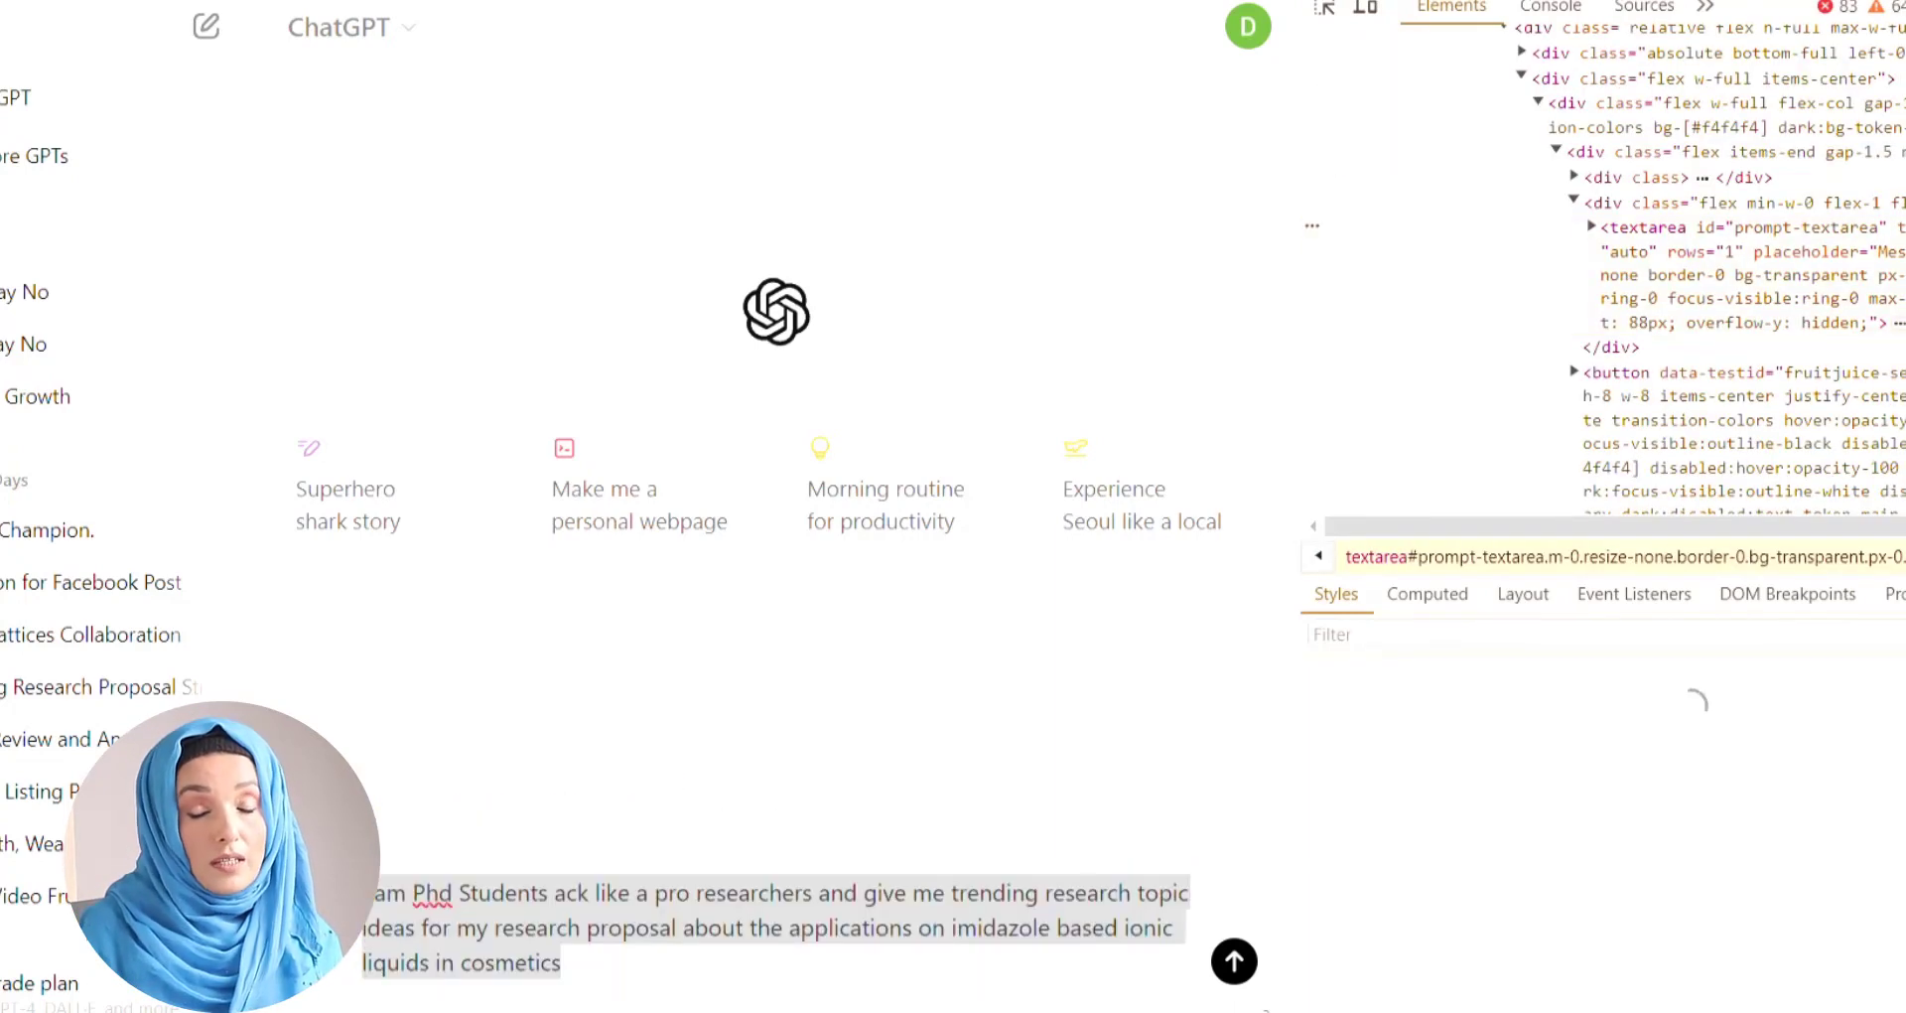
Step: Close DevTools, correct 'on' to 'of' in the prompt, copy it and send it to ChatGPT
key("F12")
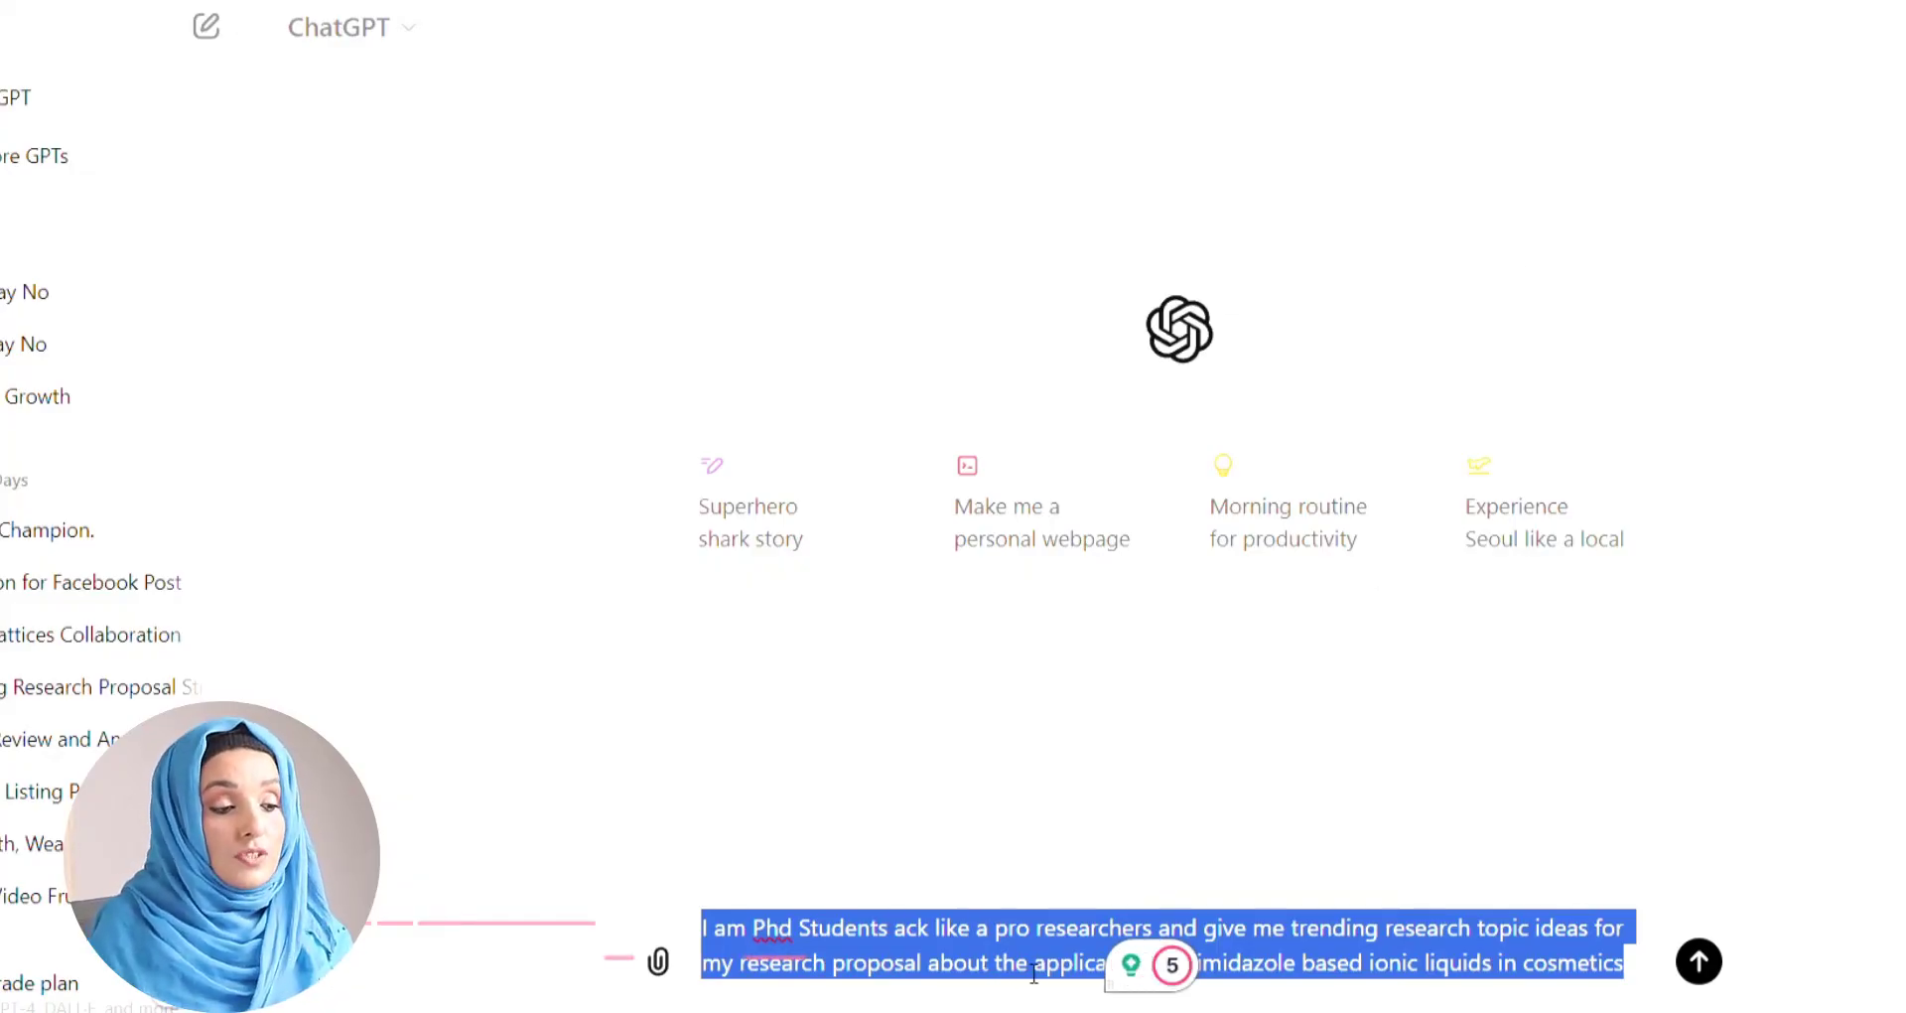
left_click(1664, 964)
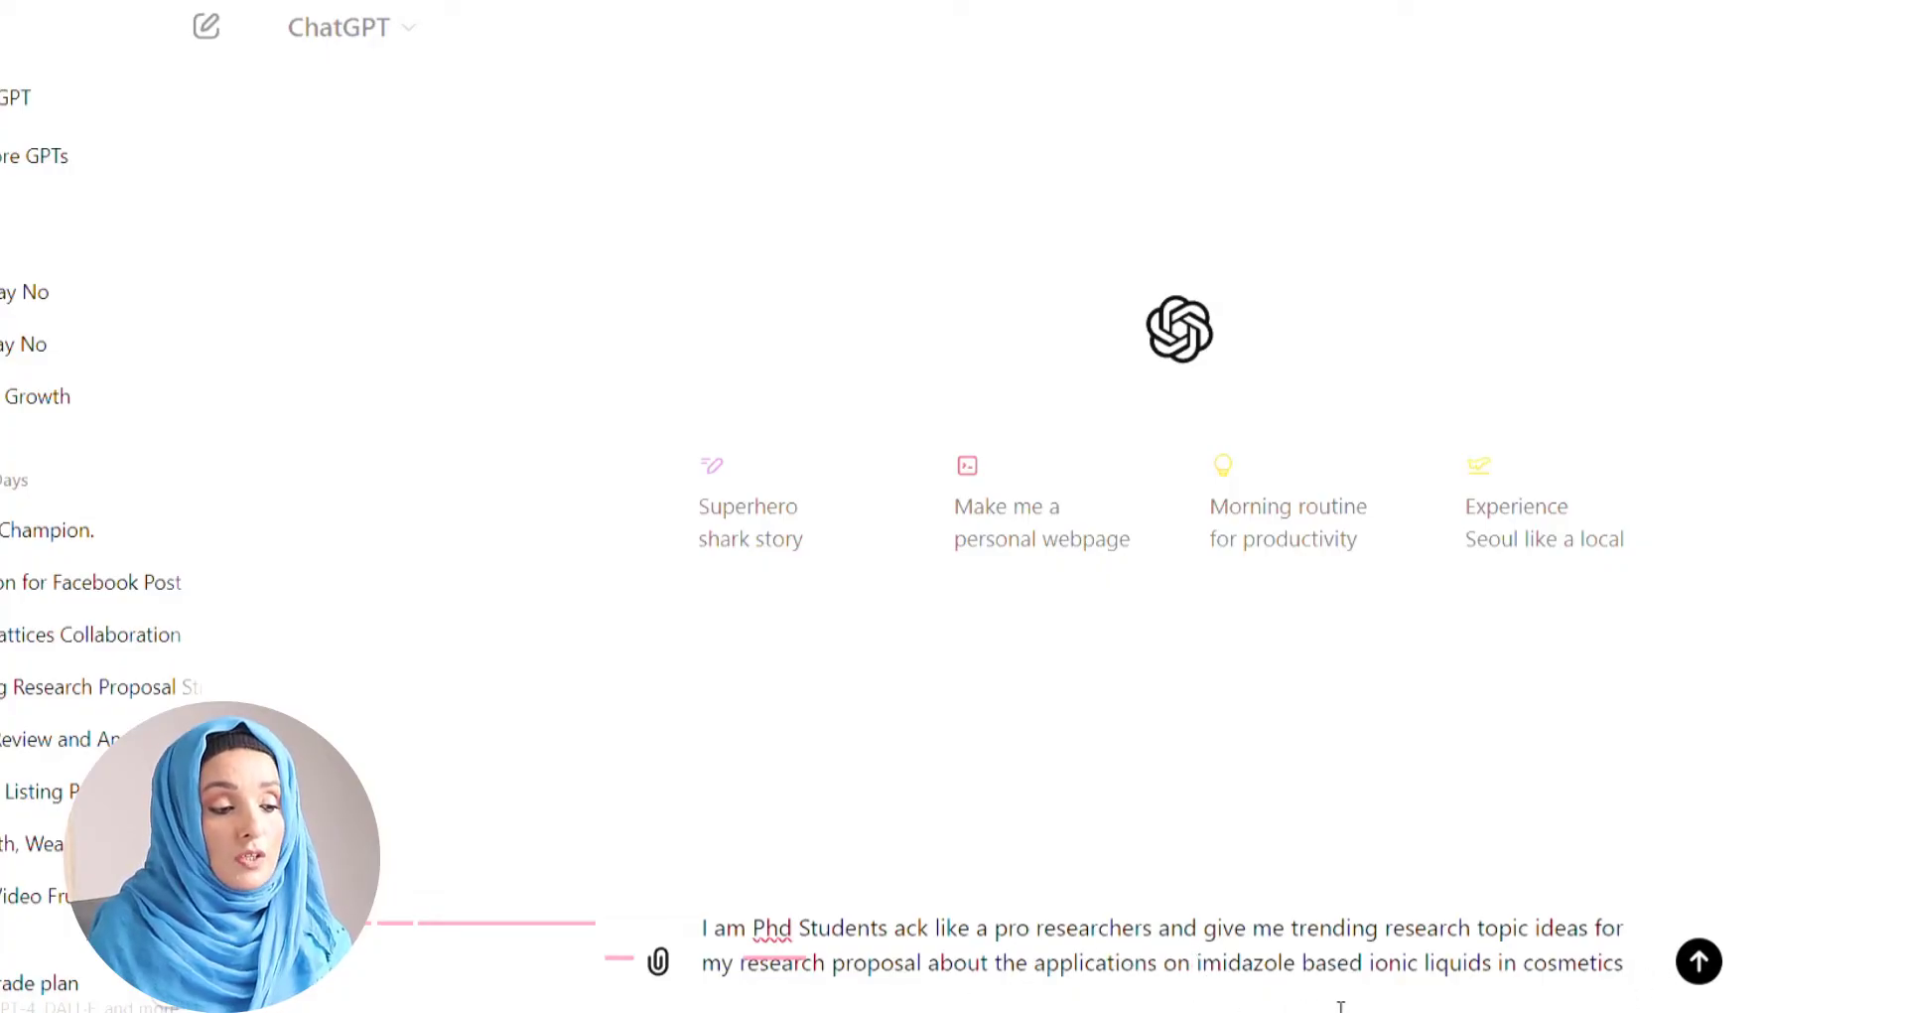
left_click(1188, 1001)
key("BackSpace")
type("f")
left_click_drag(1634, 997, 700, 928)
key("ctrl+c")
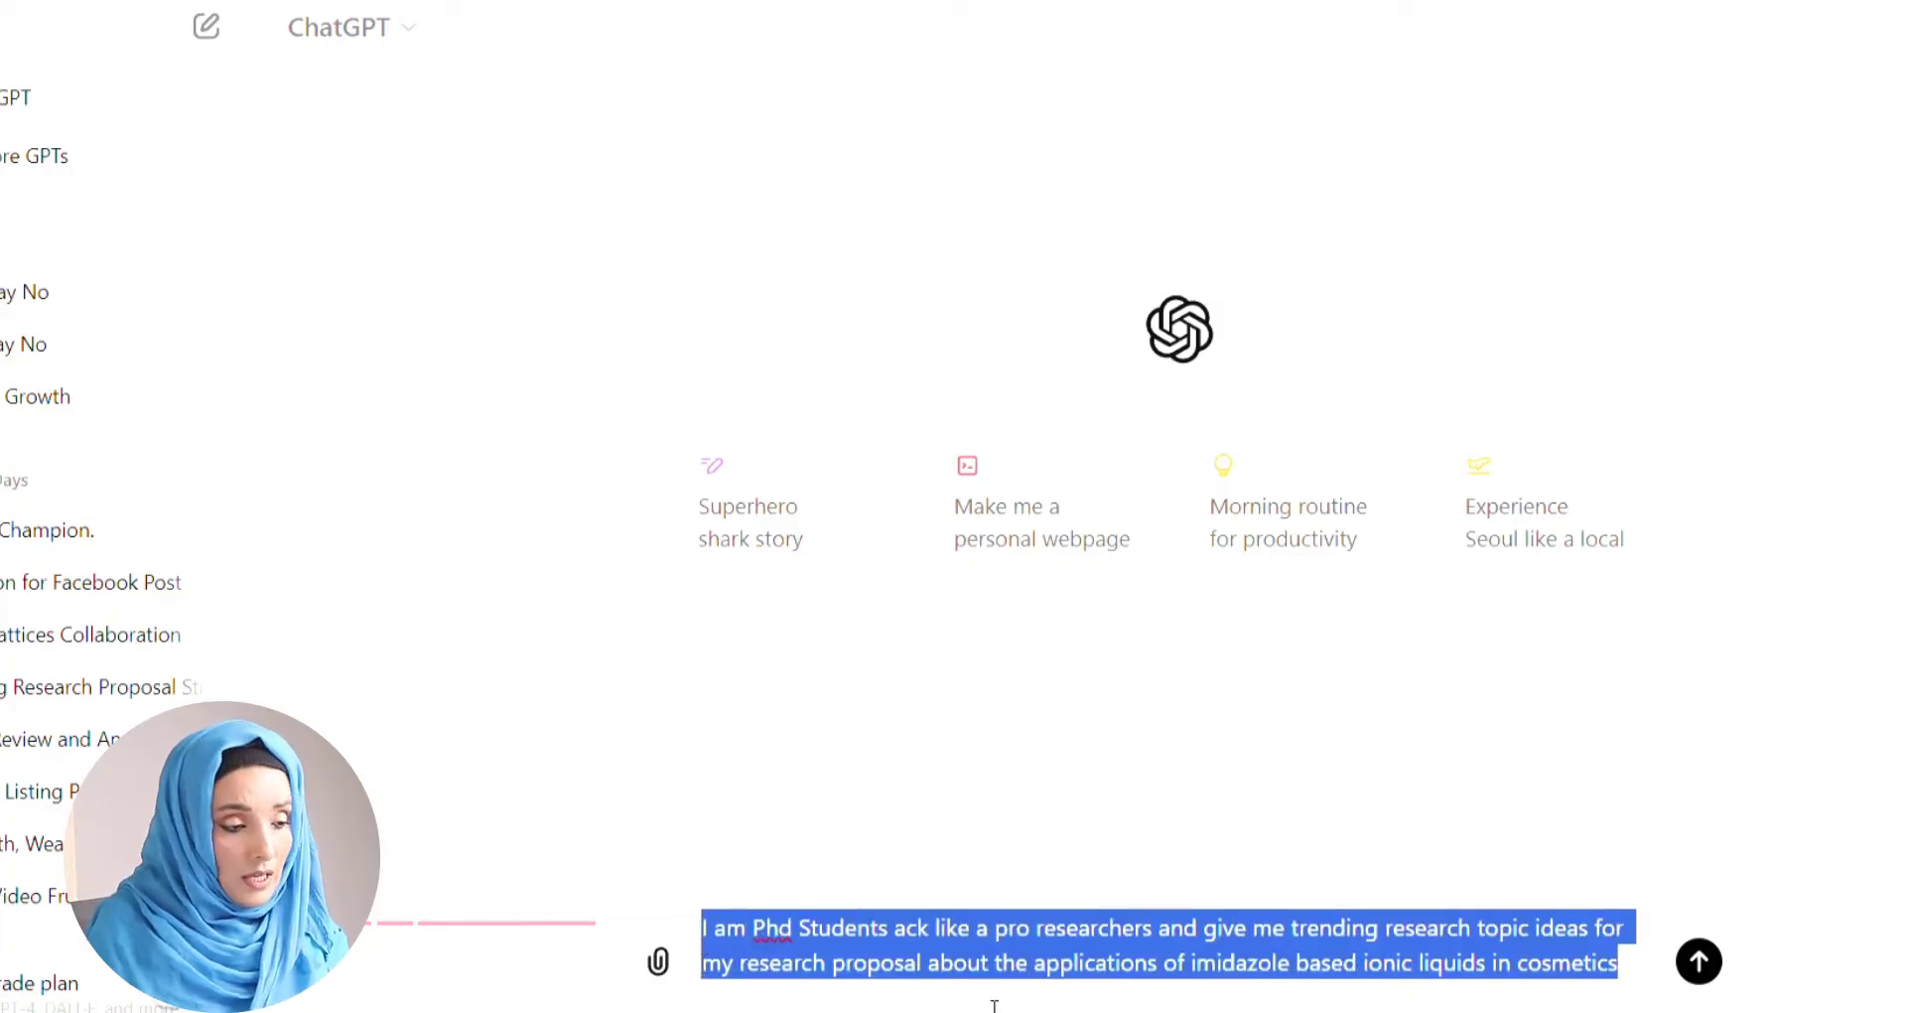
left_click(1699, 963)
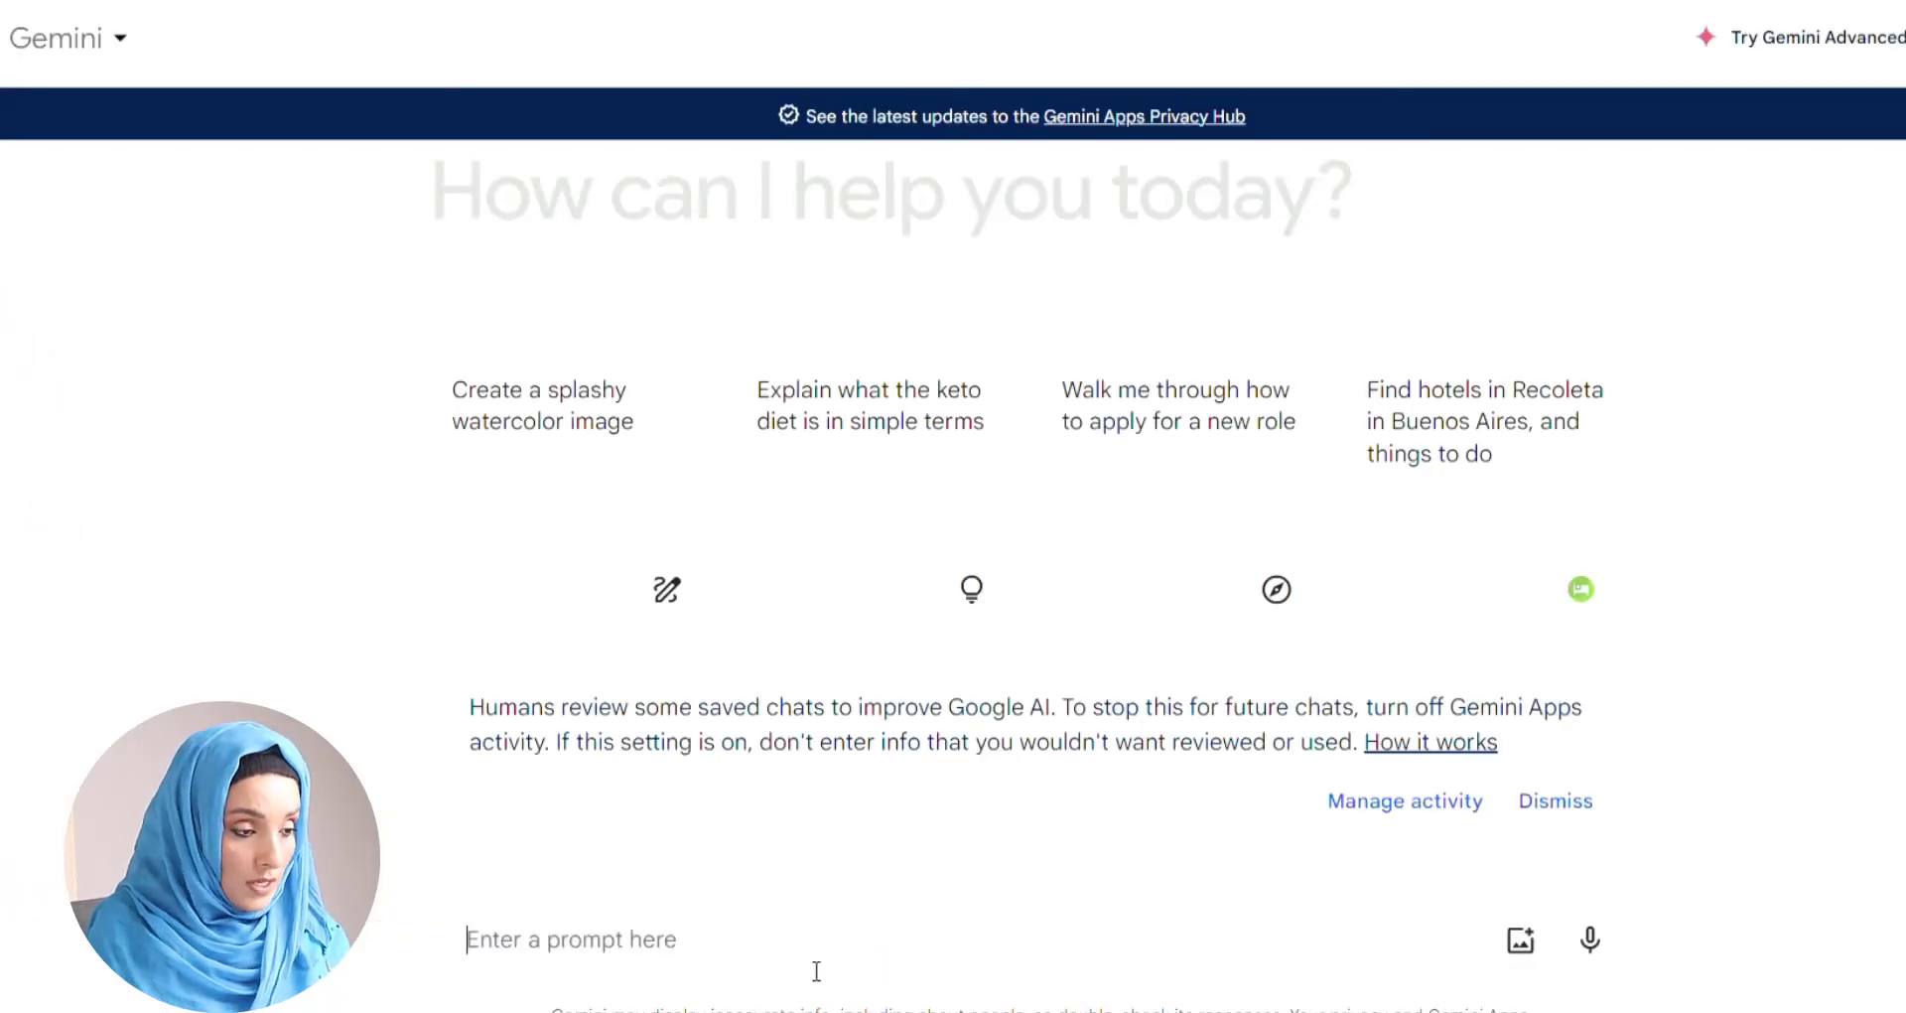
Step: Paste the imidazole ionic-liquid research-topic prompt into Gemini and submit it
key("ctrl+v")
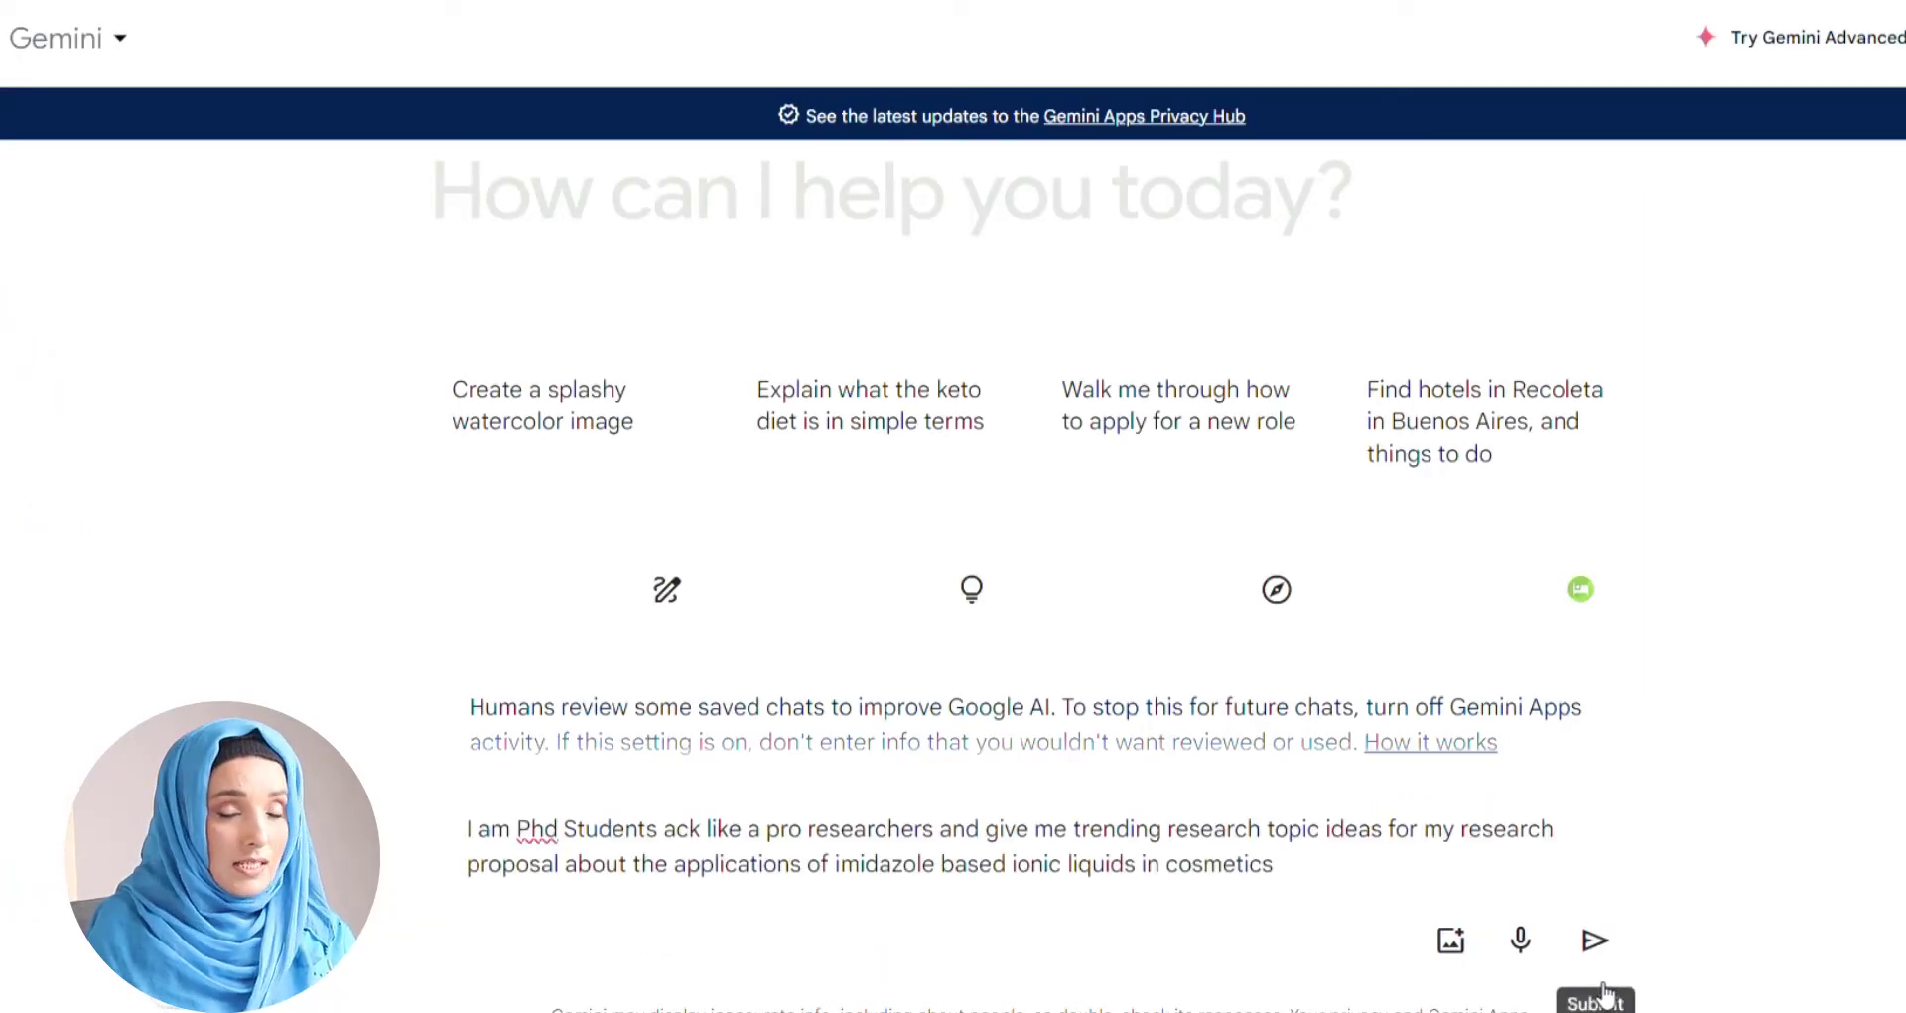
left_click(1600, 978)
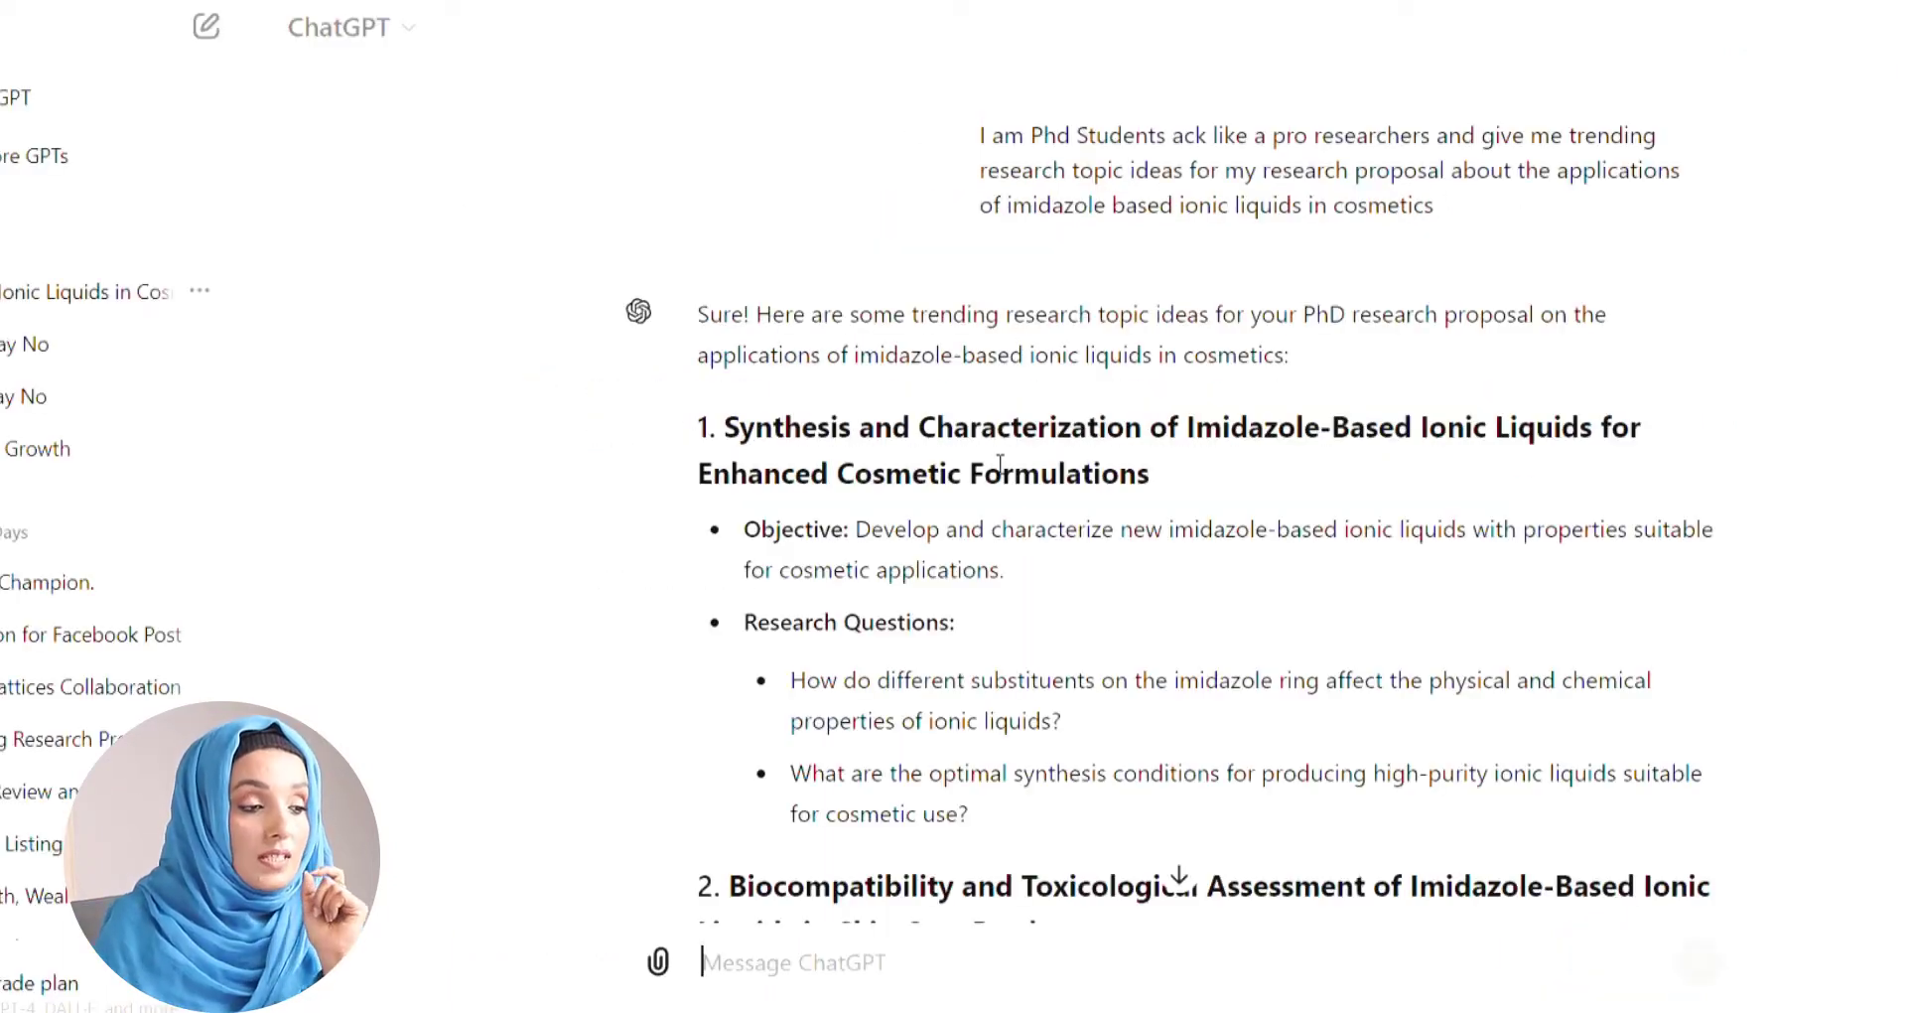
Step: Scroll through ChatGPT's ten research topics down to topic 10 on rheological properties
scroll(999, 466, "down", 15)
scroll(1000, 473, "down", 15)
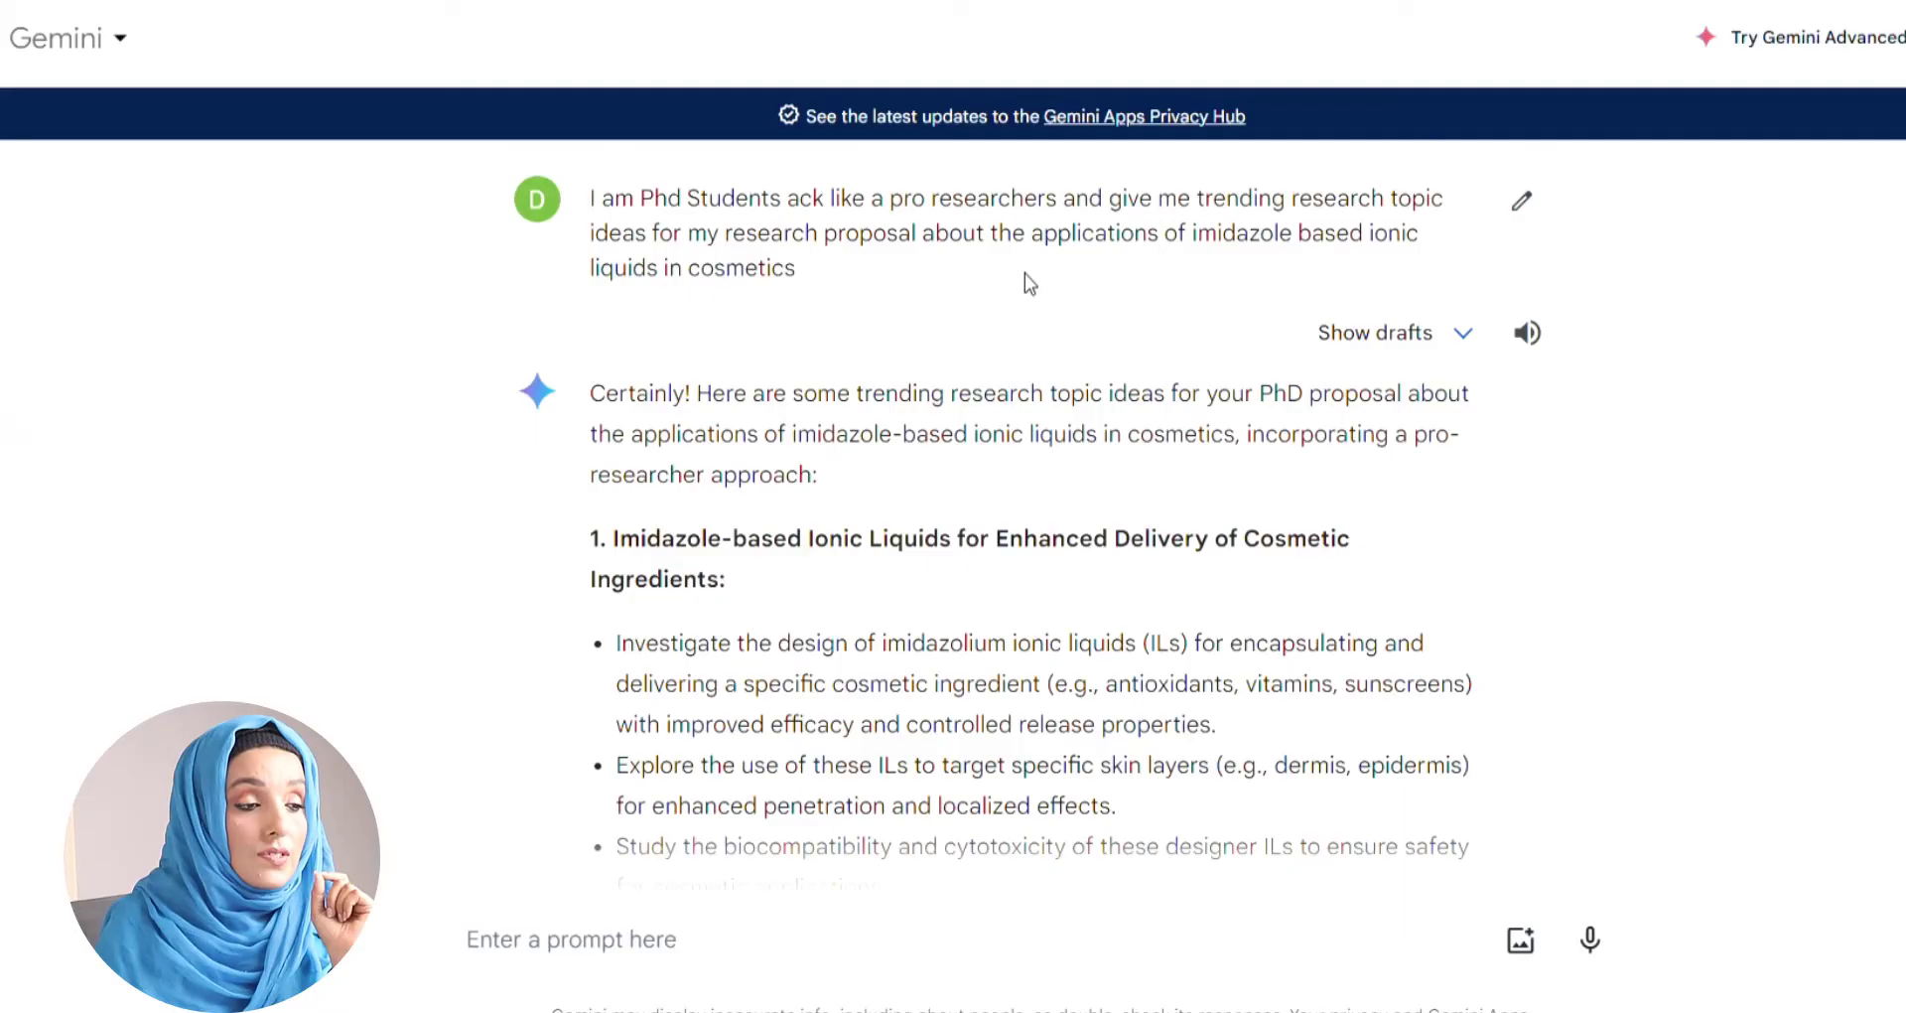
scroll(874, 451, "down", 10)
scroll(875, 452, "up", 6)
scroll(875, 452, "down", 5)
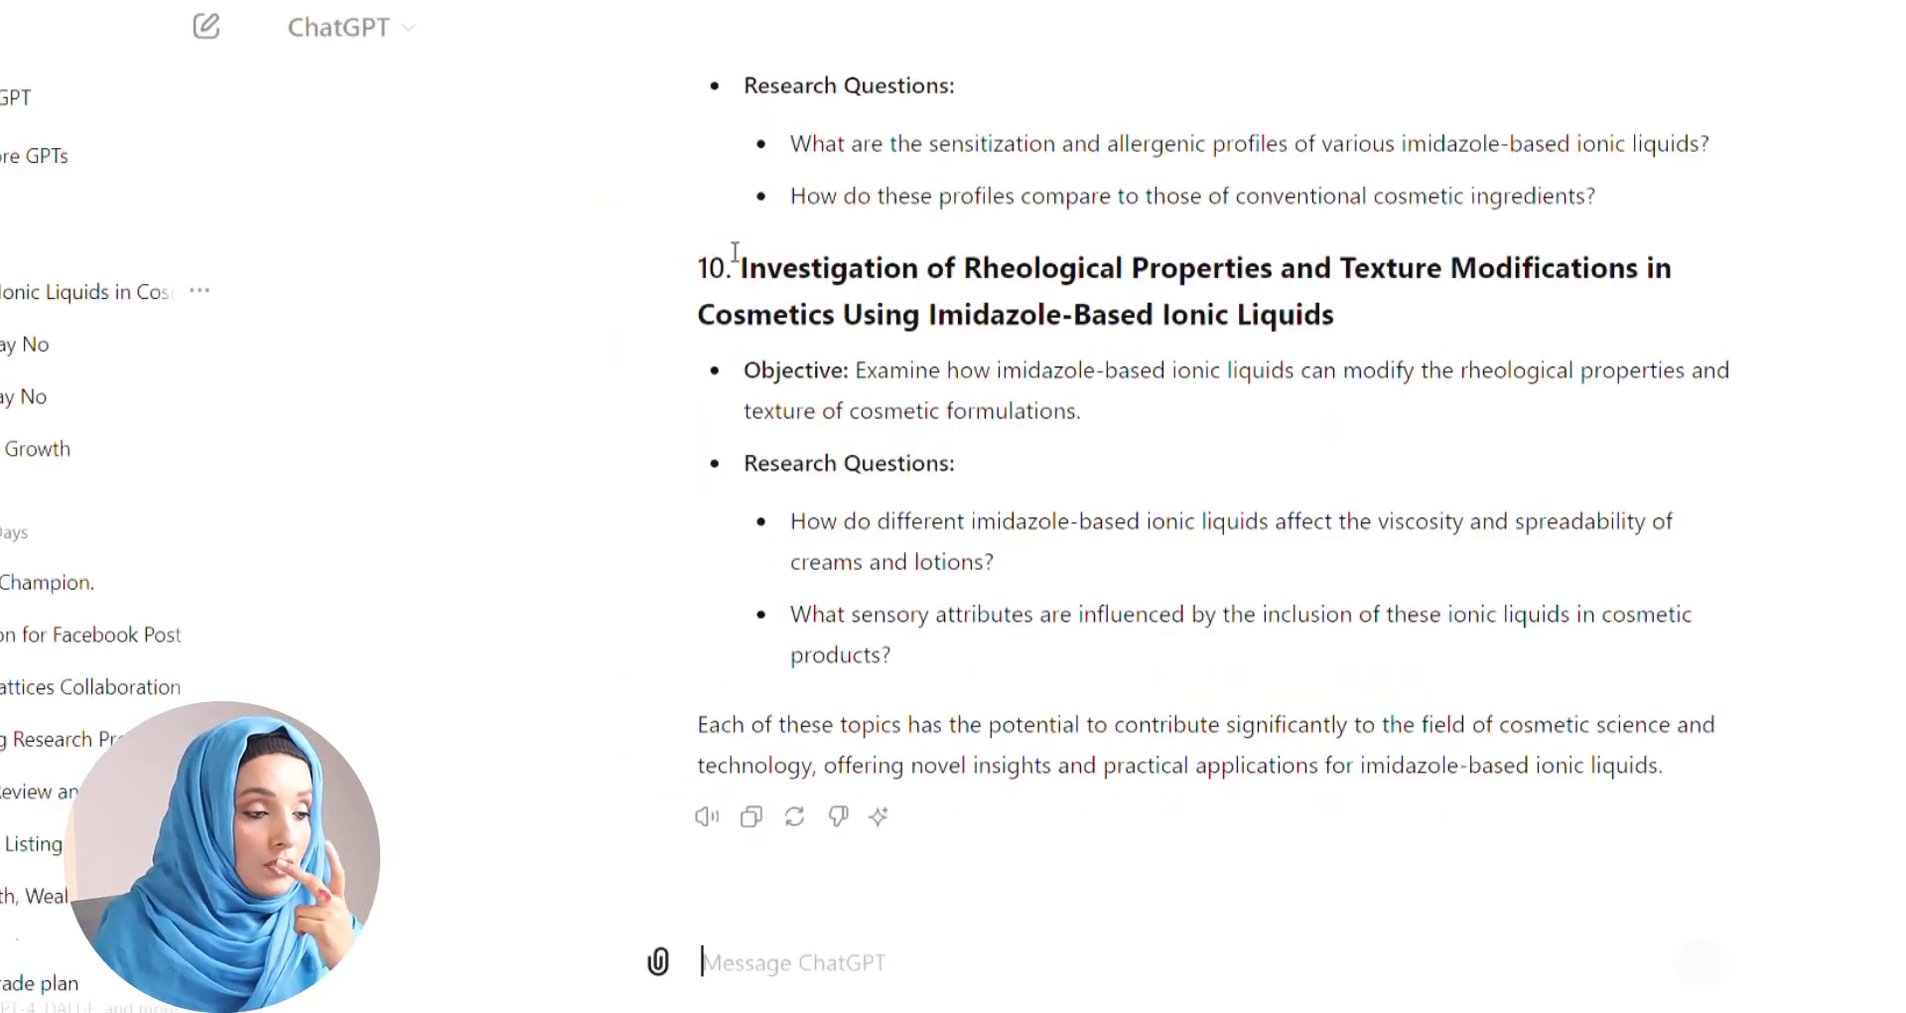
Step: Scroll ChatGPT's reply back up to topic 1, then review Gemini's topic list from the top
scroll(768, 291, "up", 15)
scroll(768, 291, "up", 15)
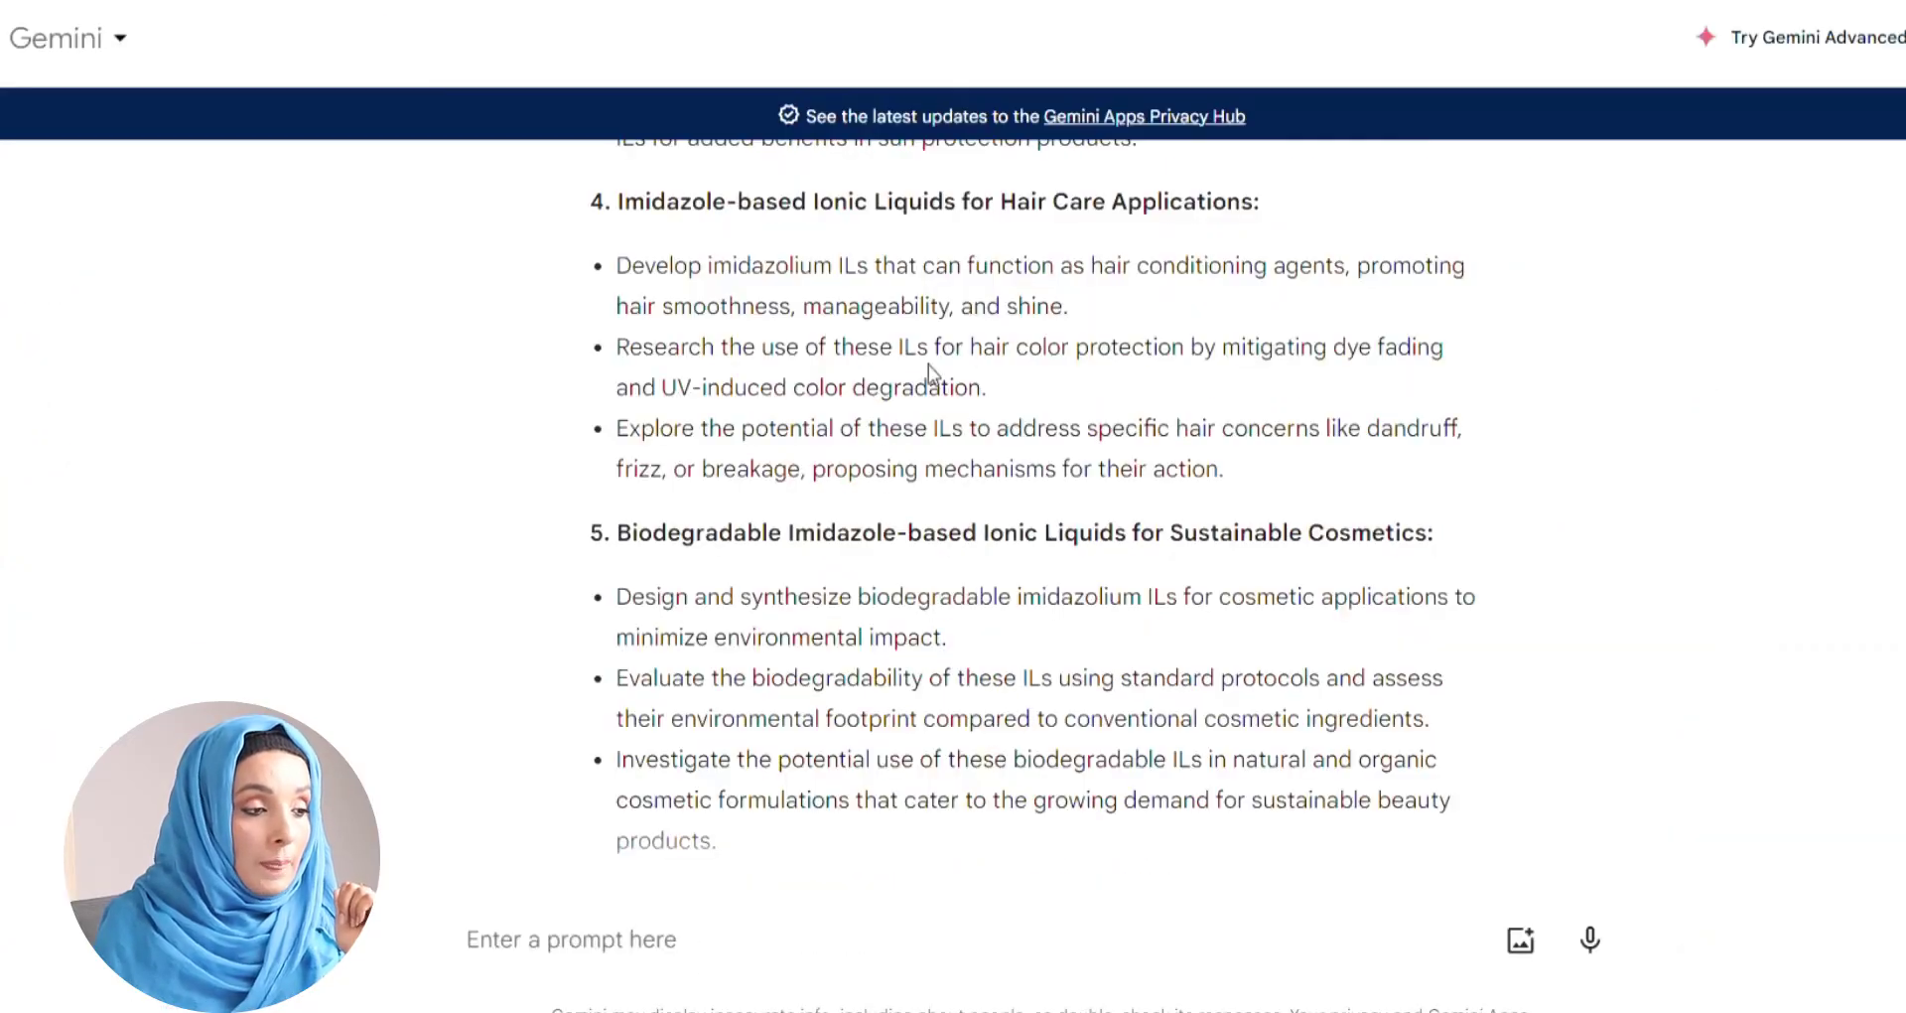
scroll(927, 365, "up", 15)
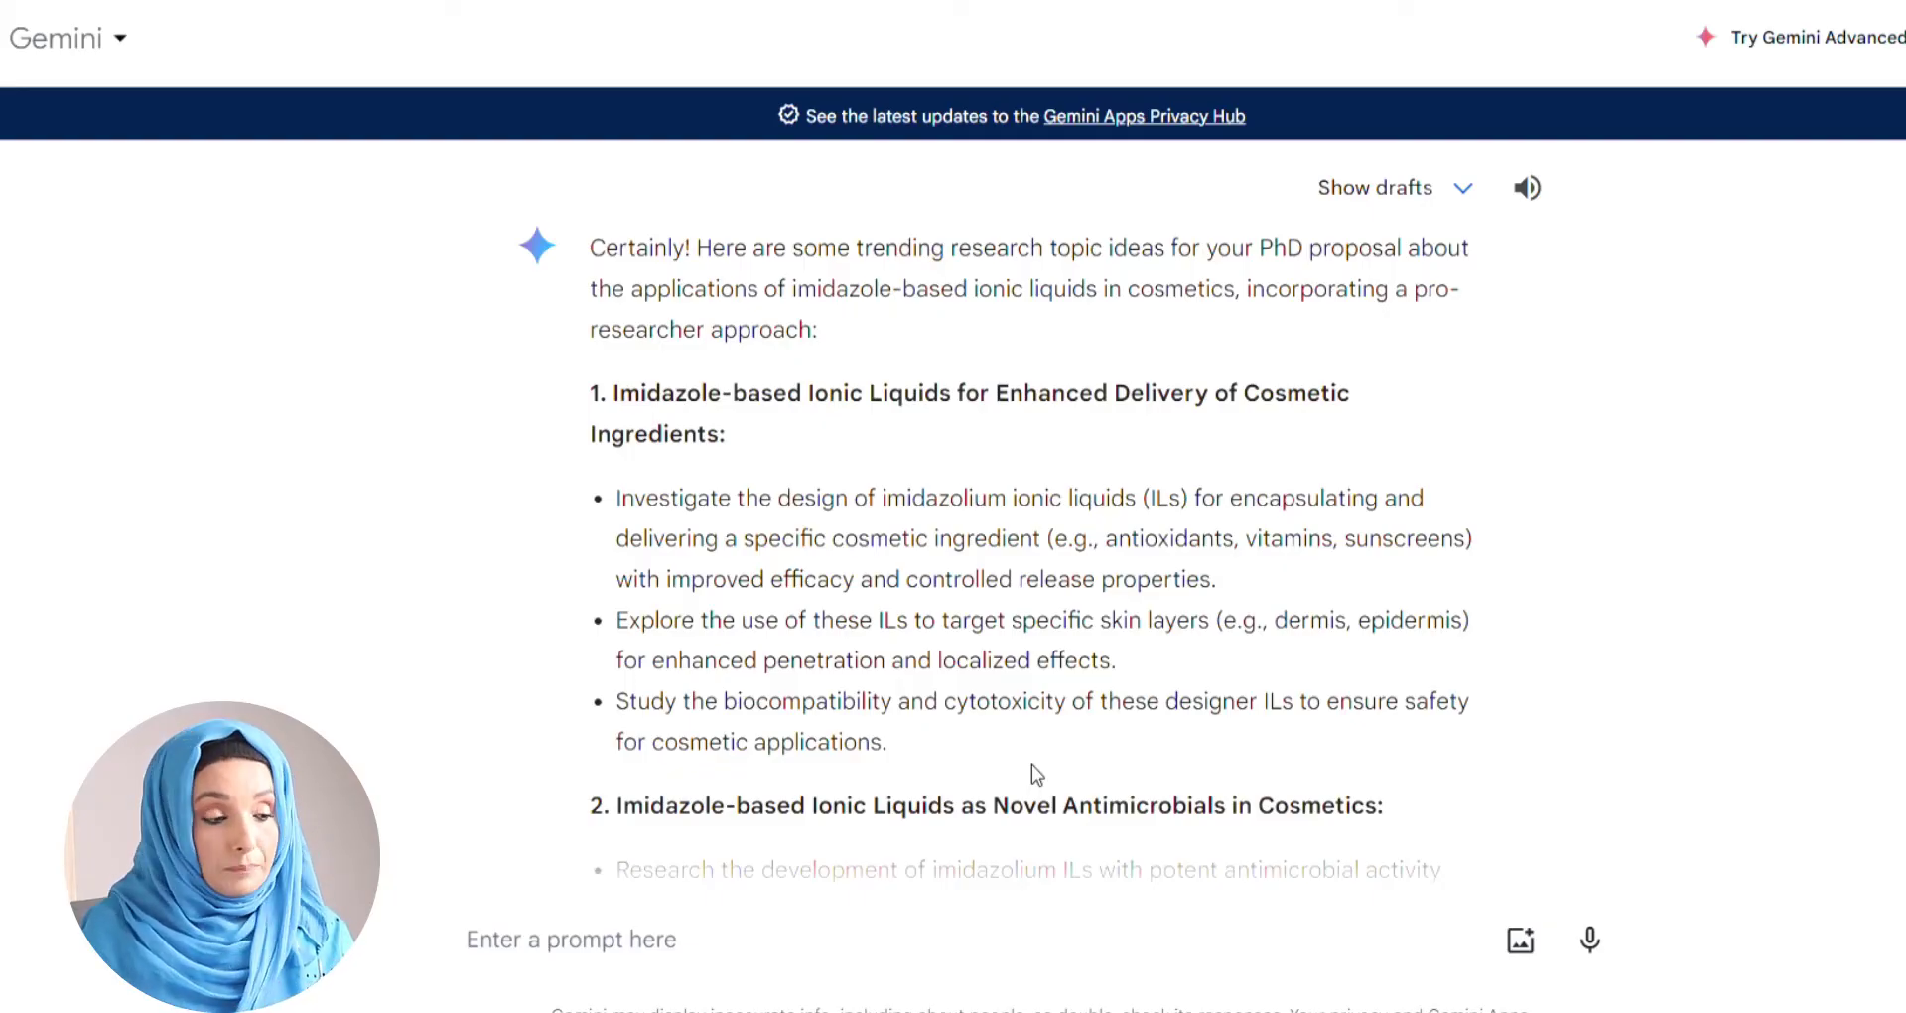
Step: Read Gemini's first two topics, then regenerate its answer through the modify-response options
scroll(1032, 767, "down", 3)
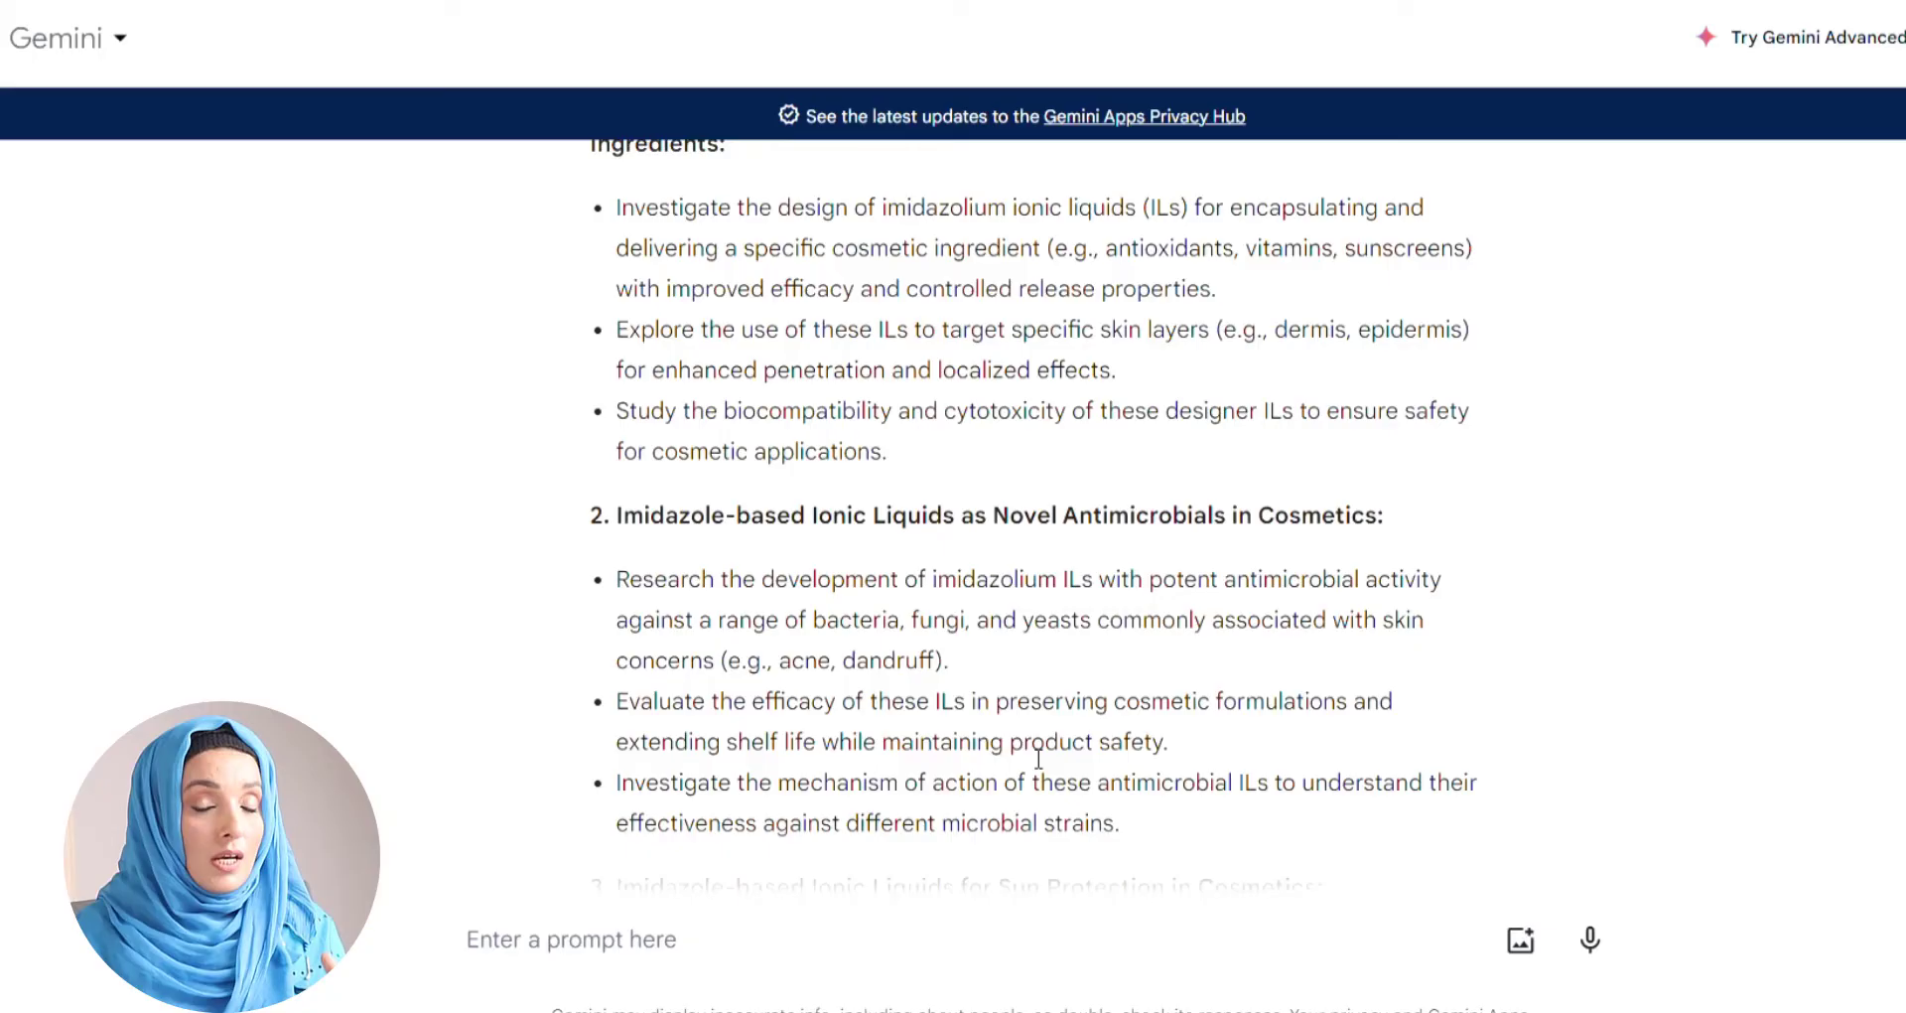
scroll(1039, 760, "down", 10)
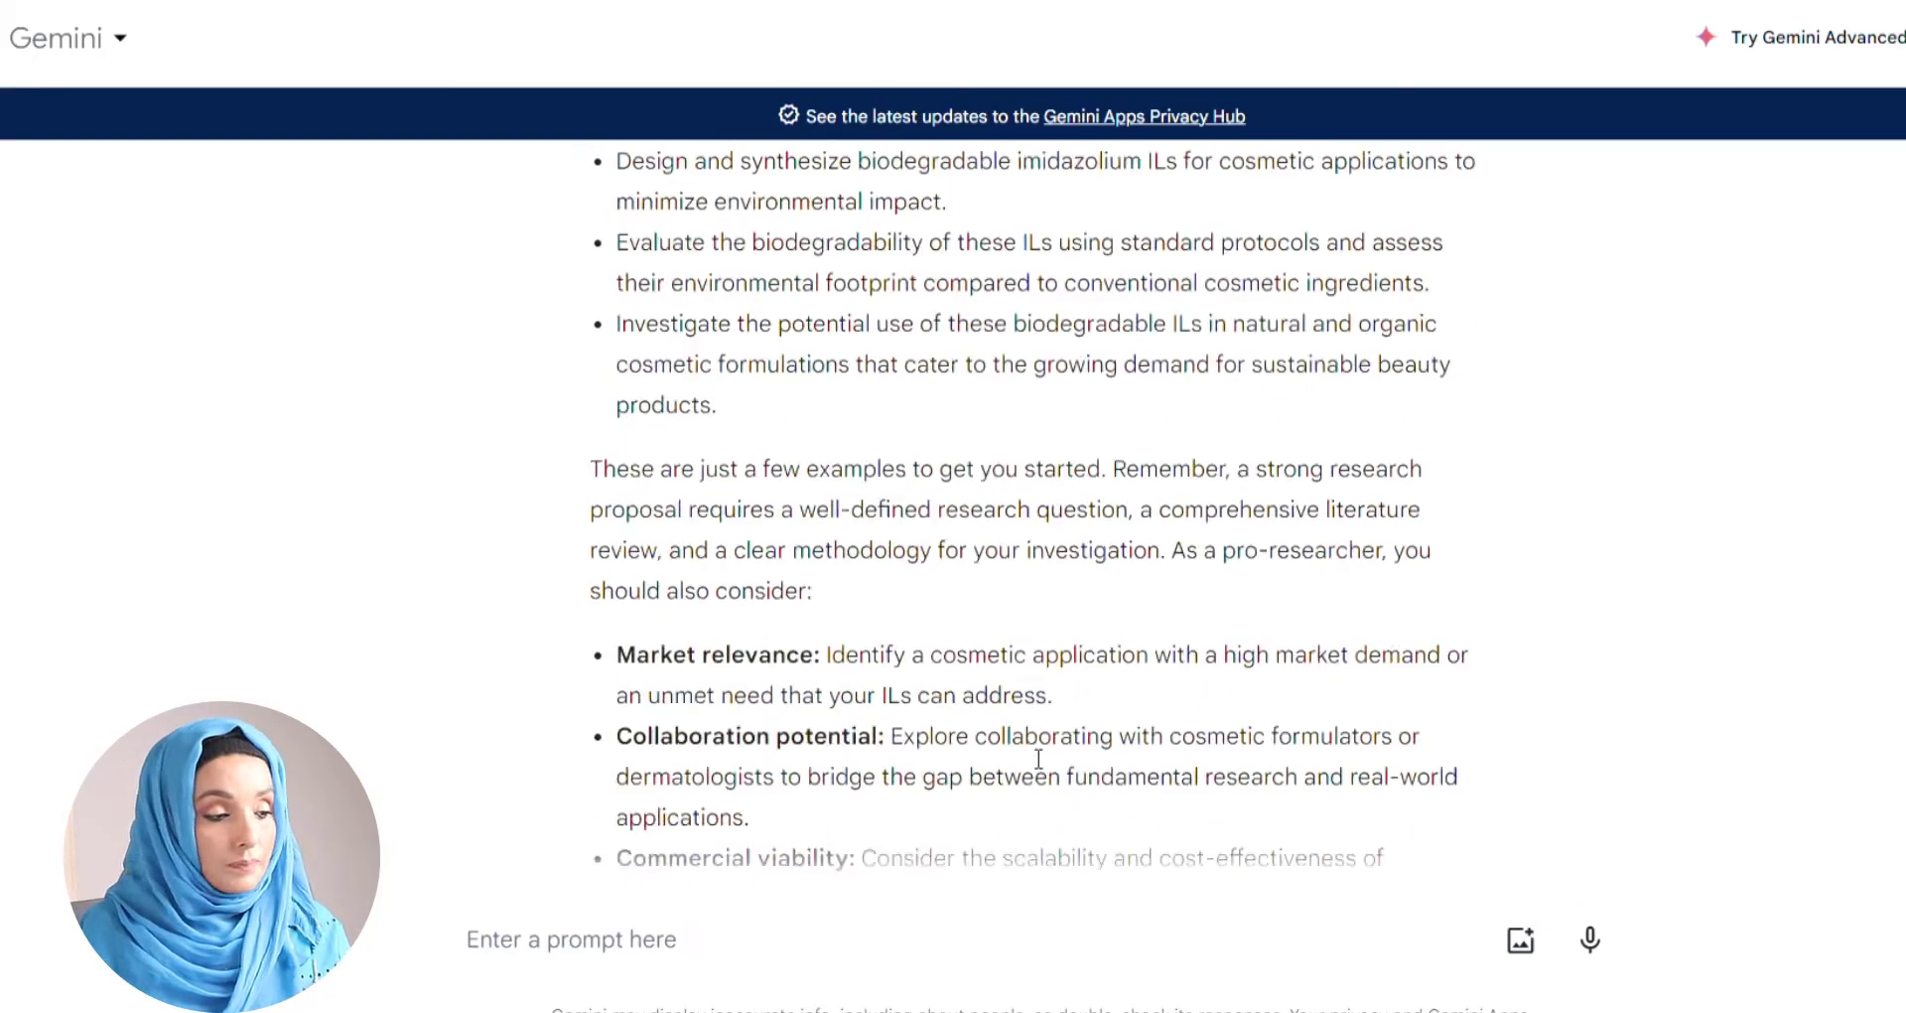
left_click(736, 822)
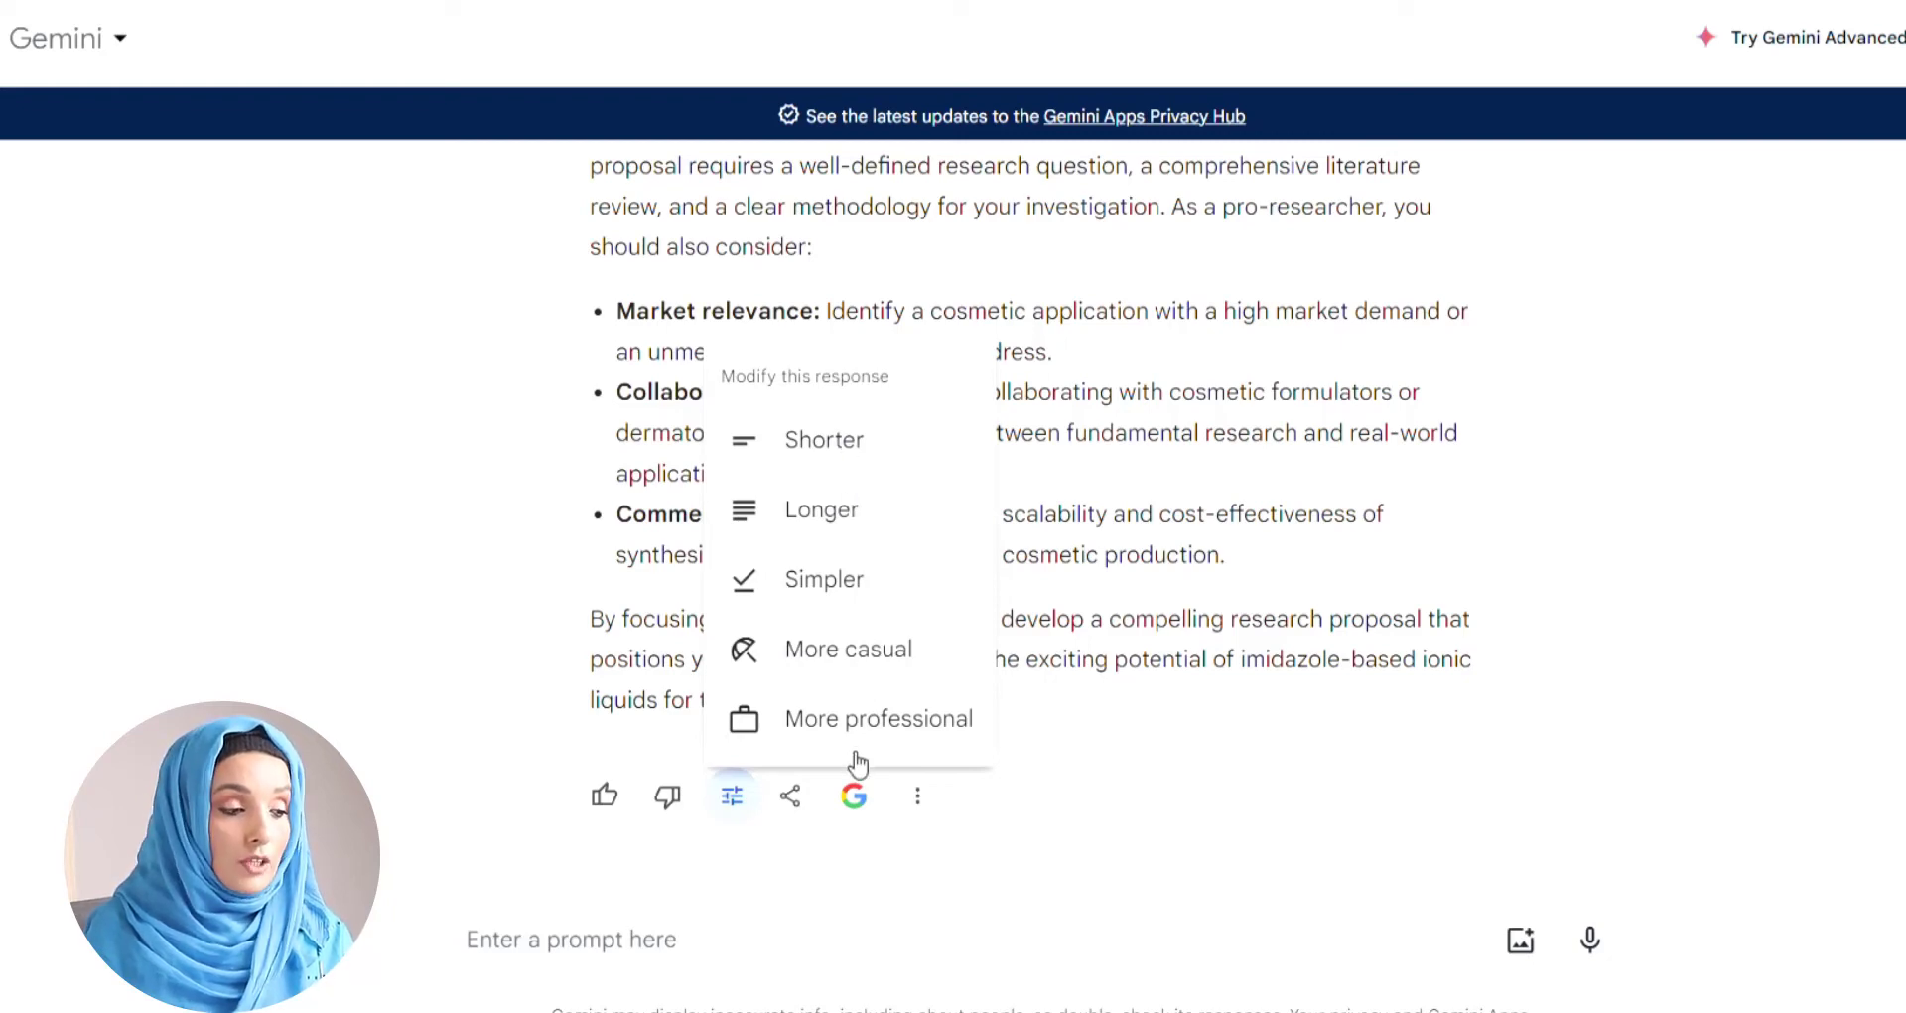
left_click(923, 760)
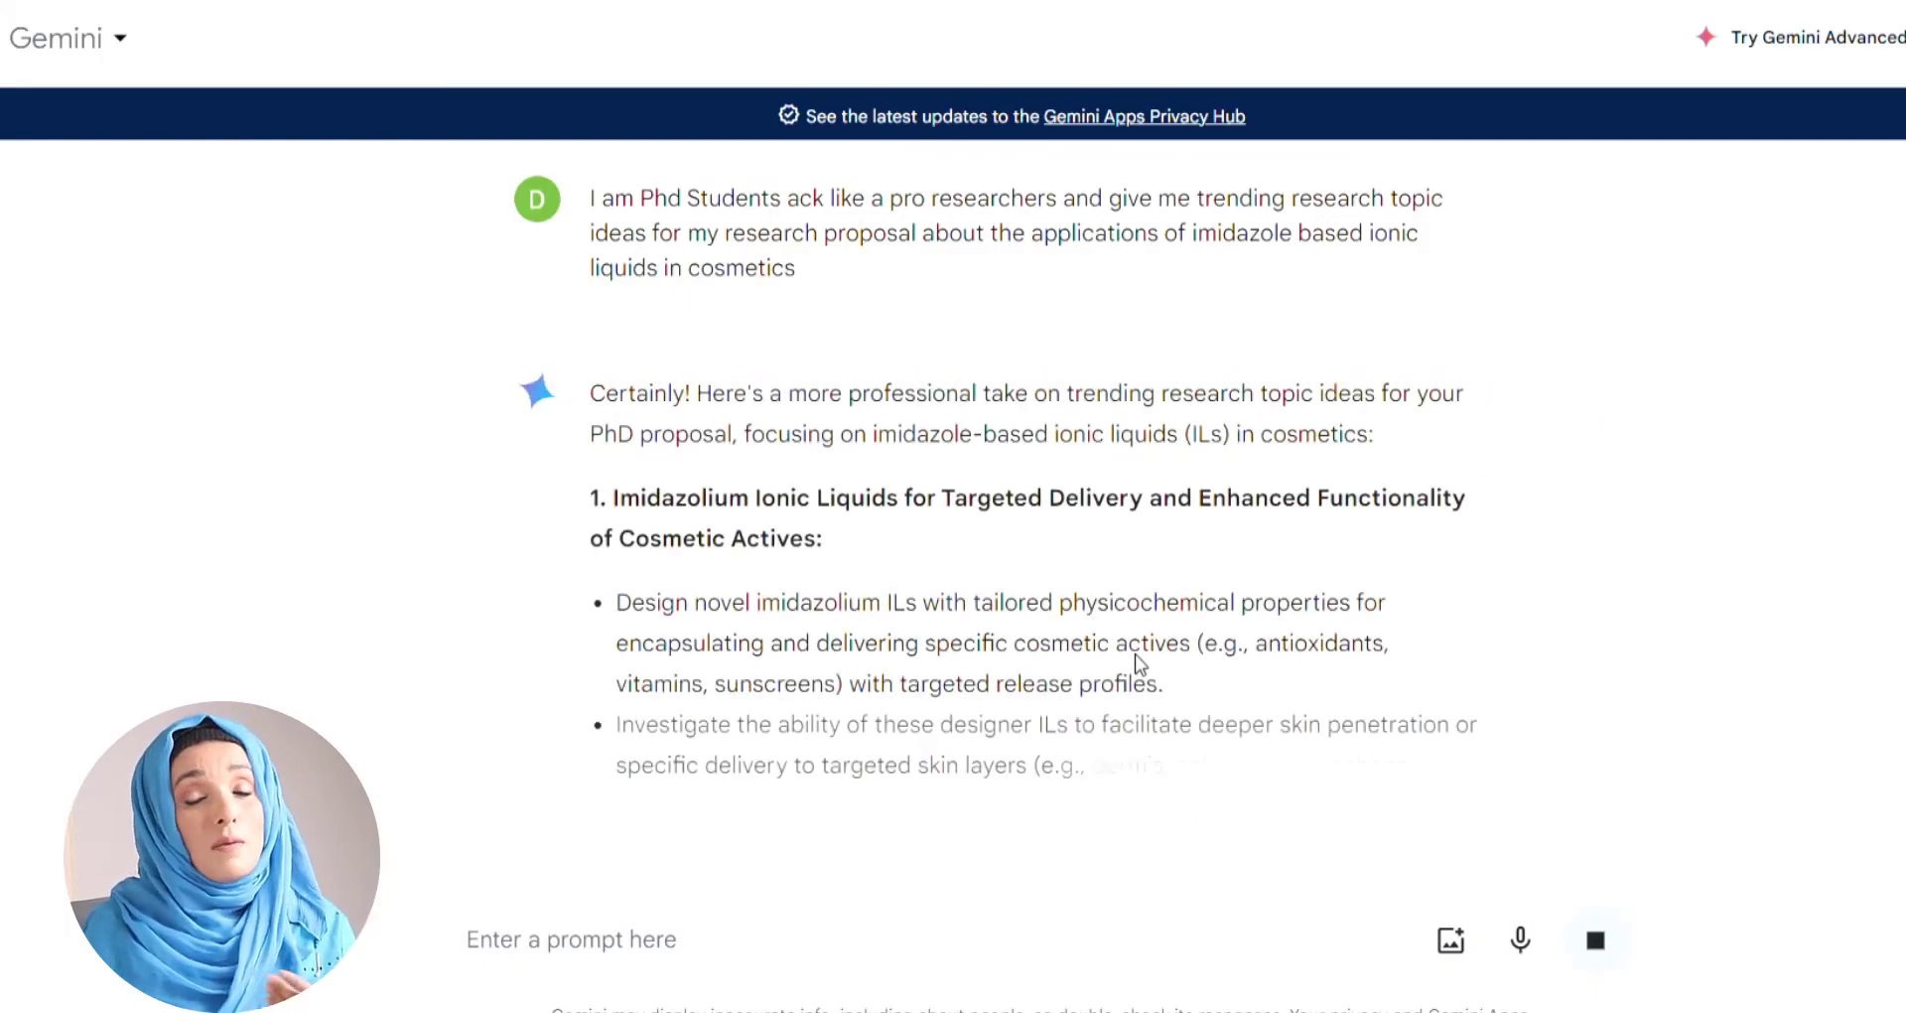
scroll(1044, 657, "down", 4)
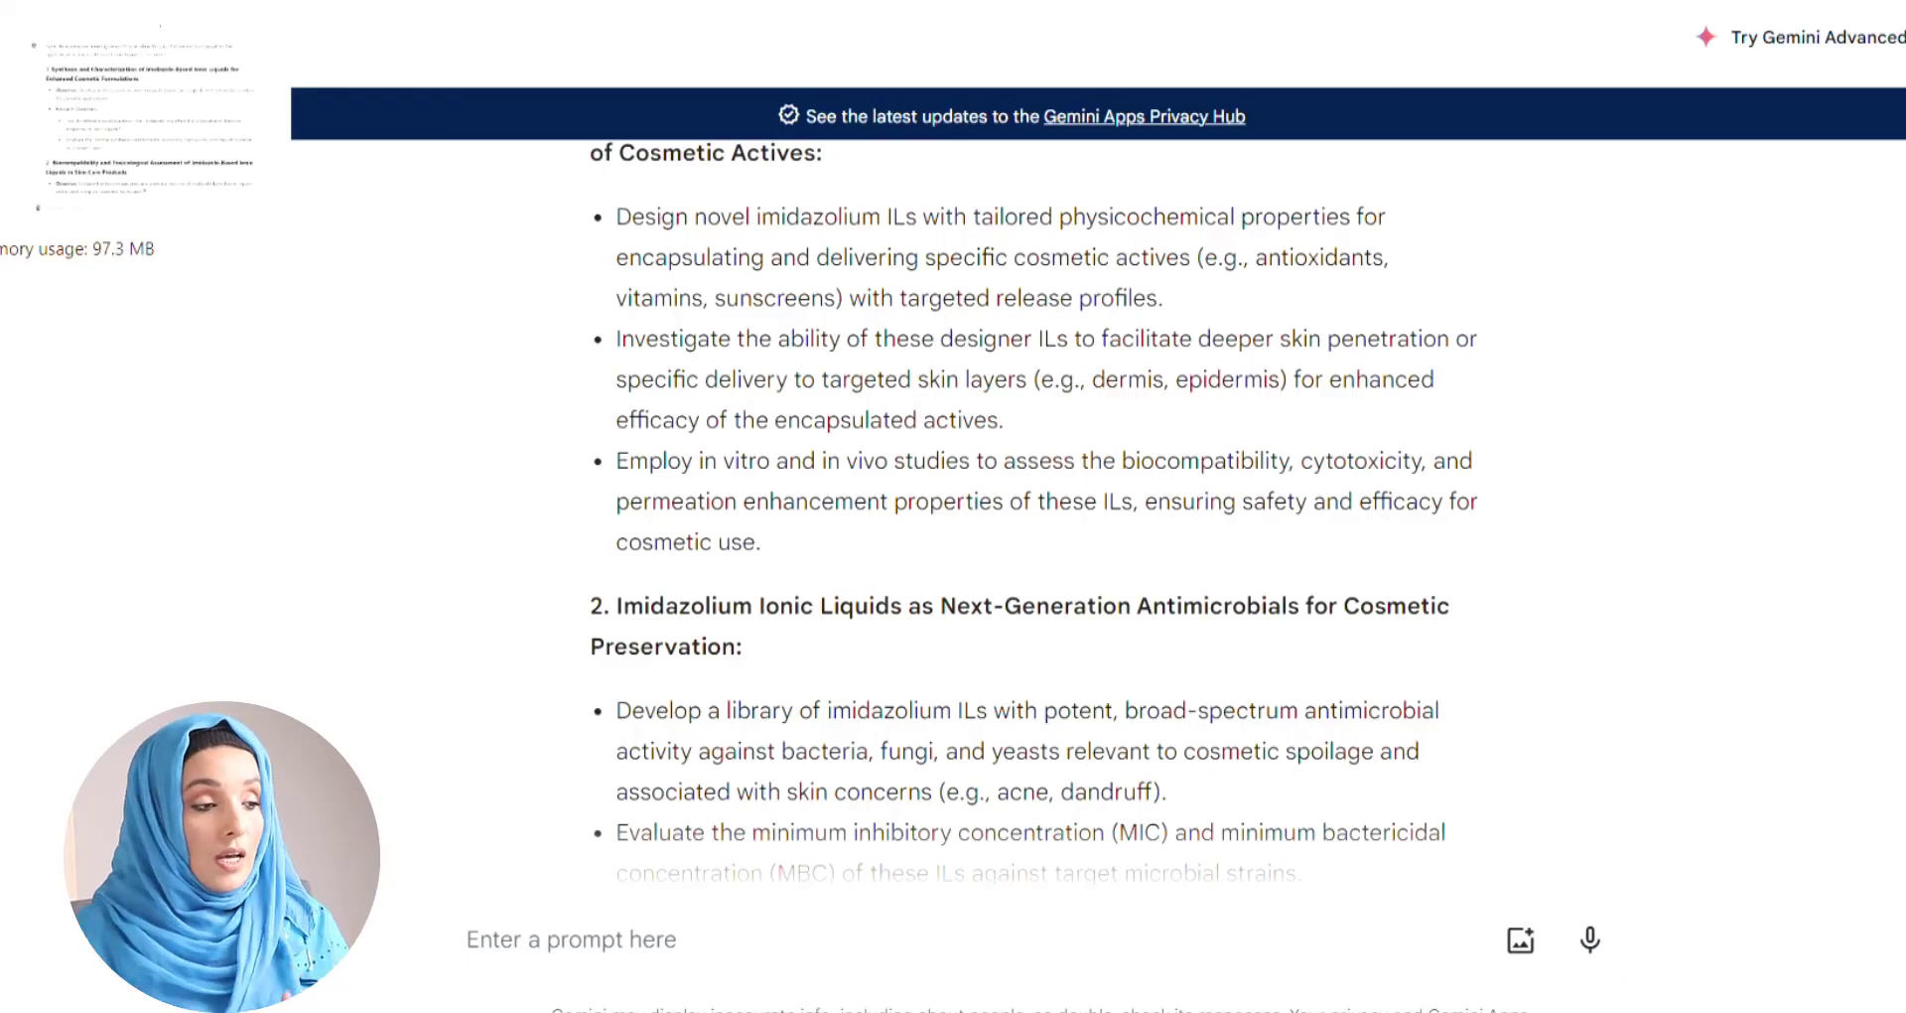
Step: Send Gemini a PhD proposal outline request for its first topic, targeted delivery with imidazolium ILs, copying the request
scroll(1033, 497, "up", 4)
left_click_drag(822, 541, 608, 492)
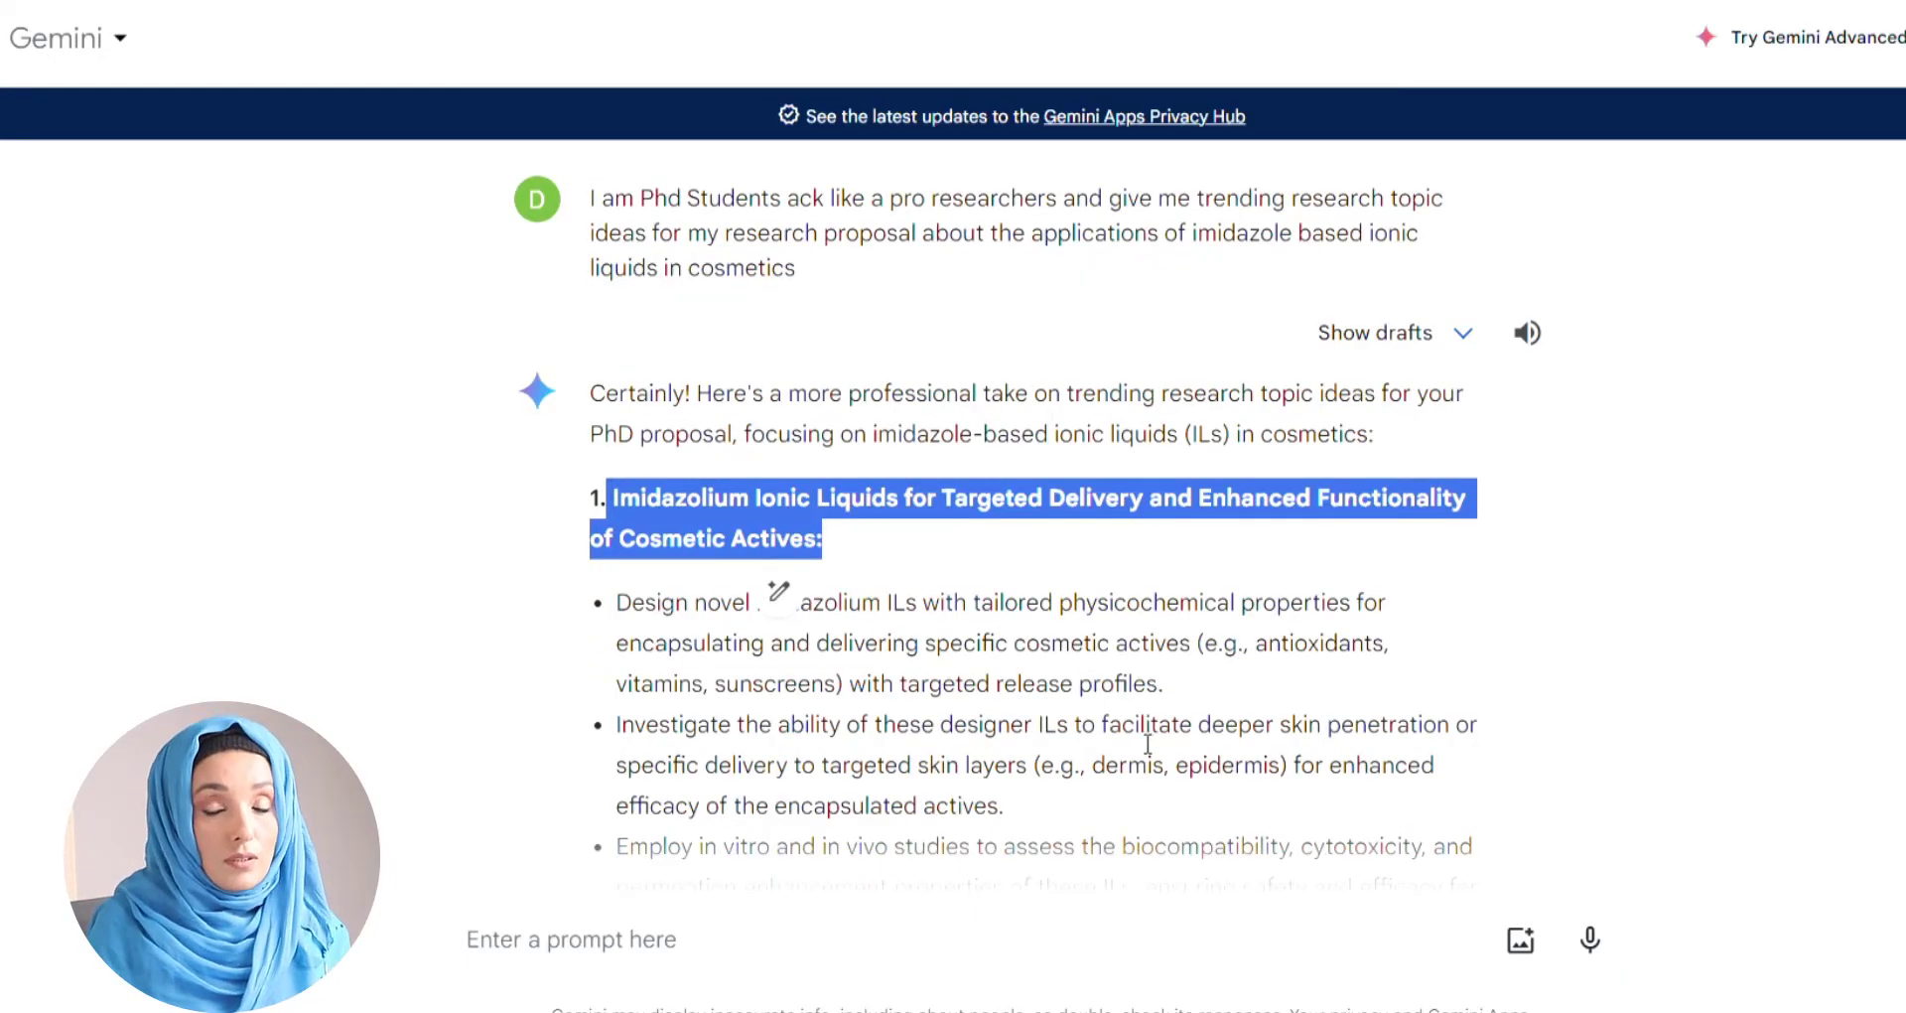
left_click(851, 978)
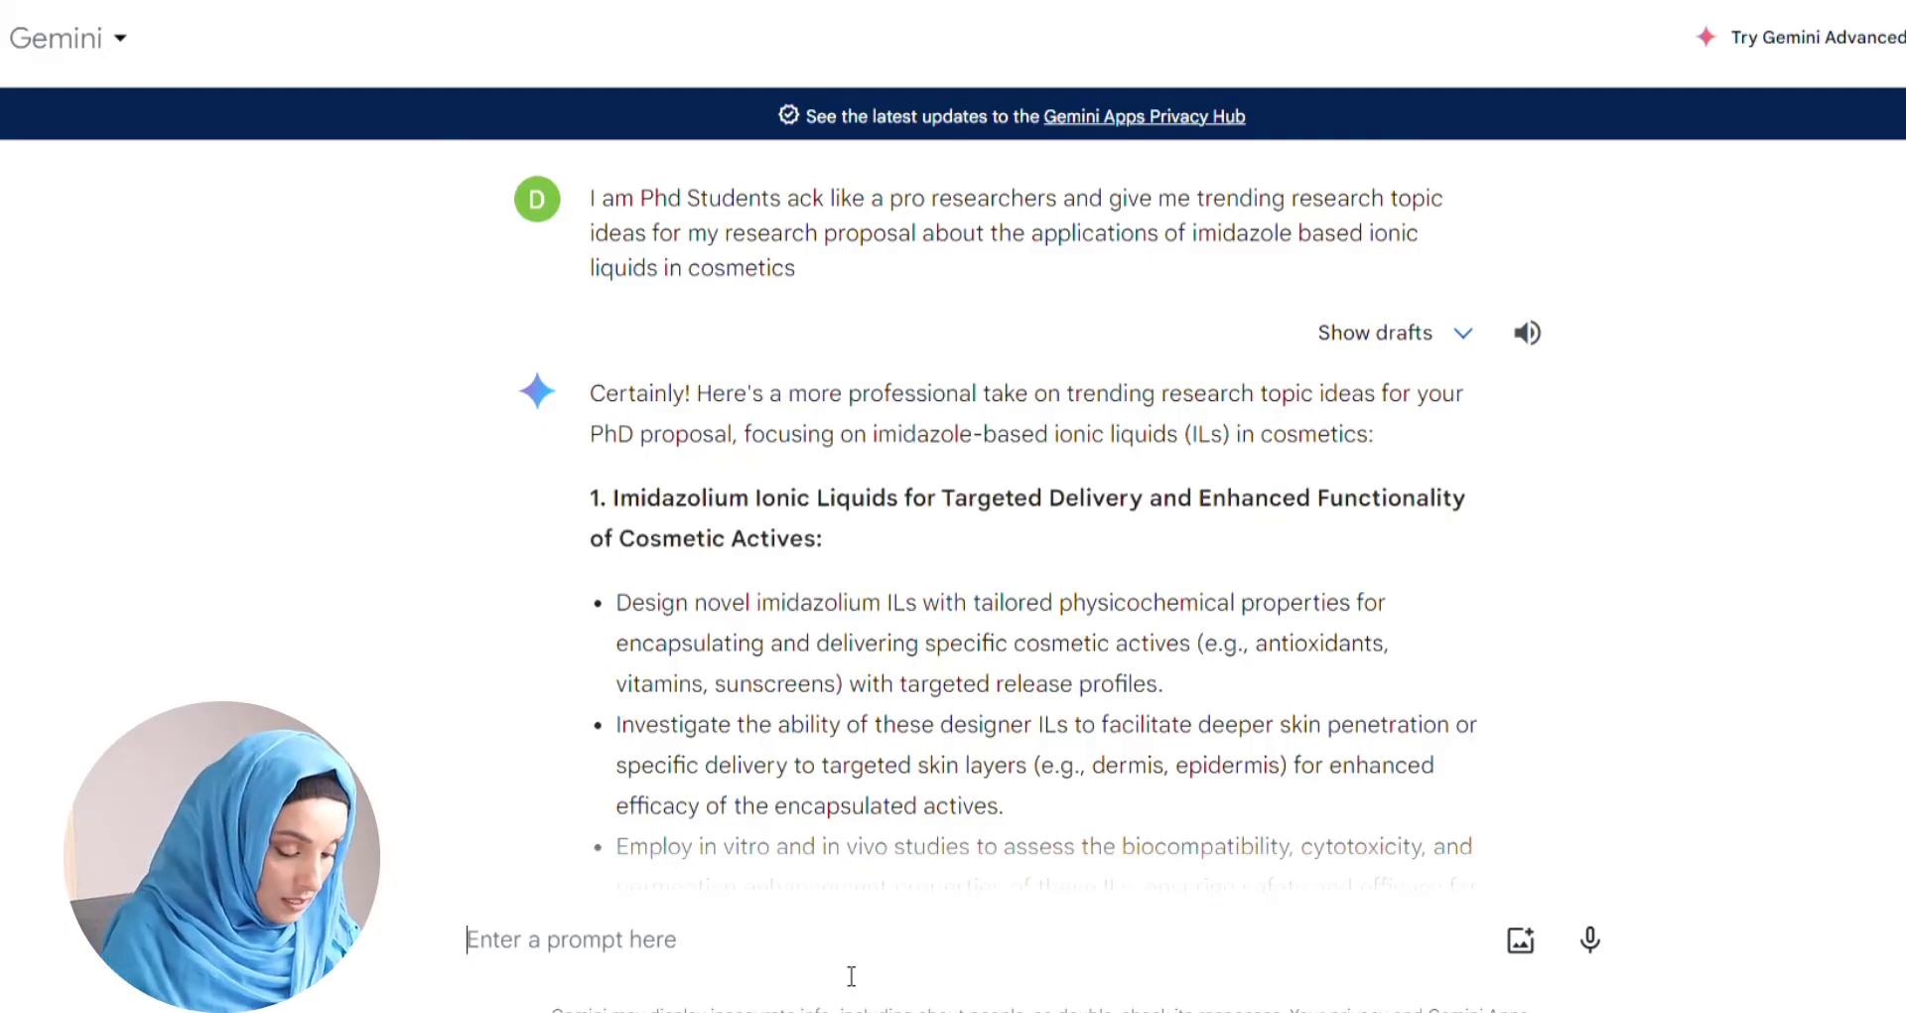
type("give me the outline of my phd research proposal entitle Imidazolium Ionic Liquids for Targeted Delivery and Enhanced Functionality of Cosmetic Actives:")
left_click_drag(924, 873, 474, 858)
key("ctrl+c")
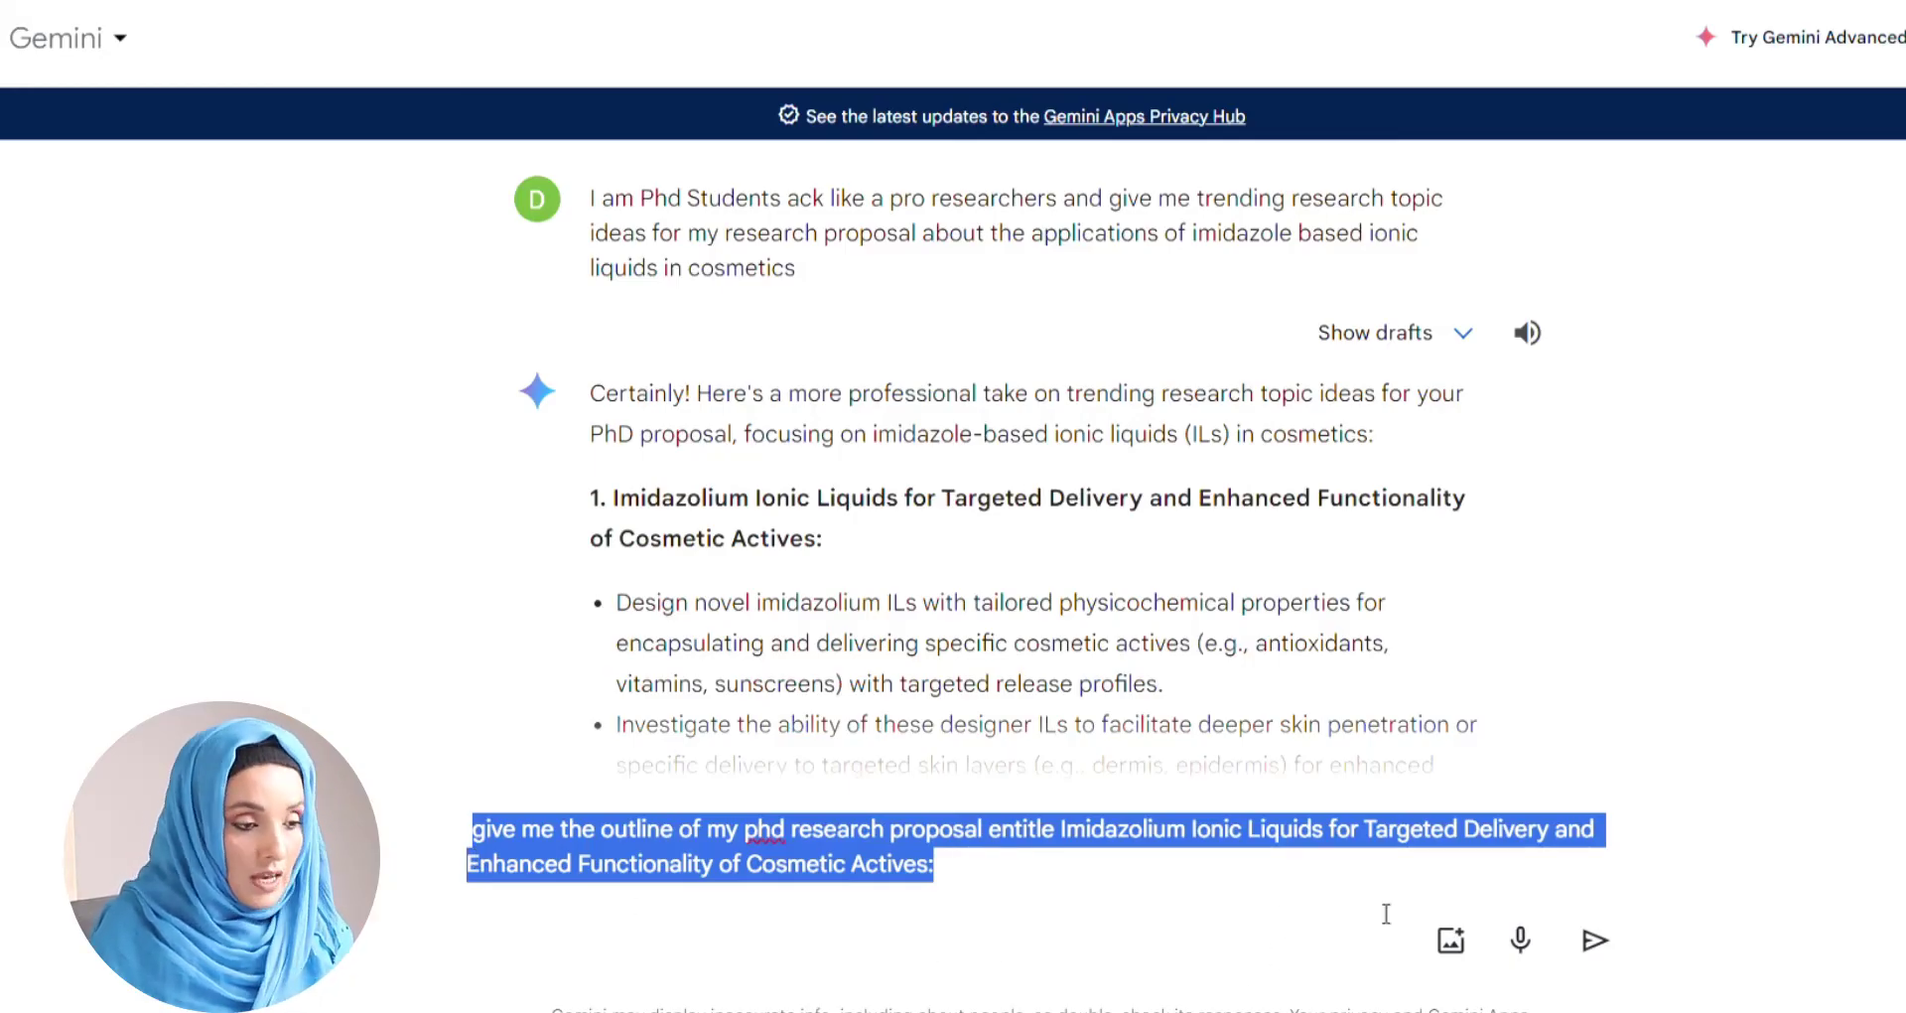
left_click(1595, 940)
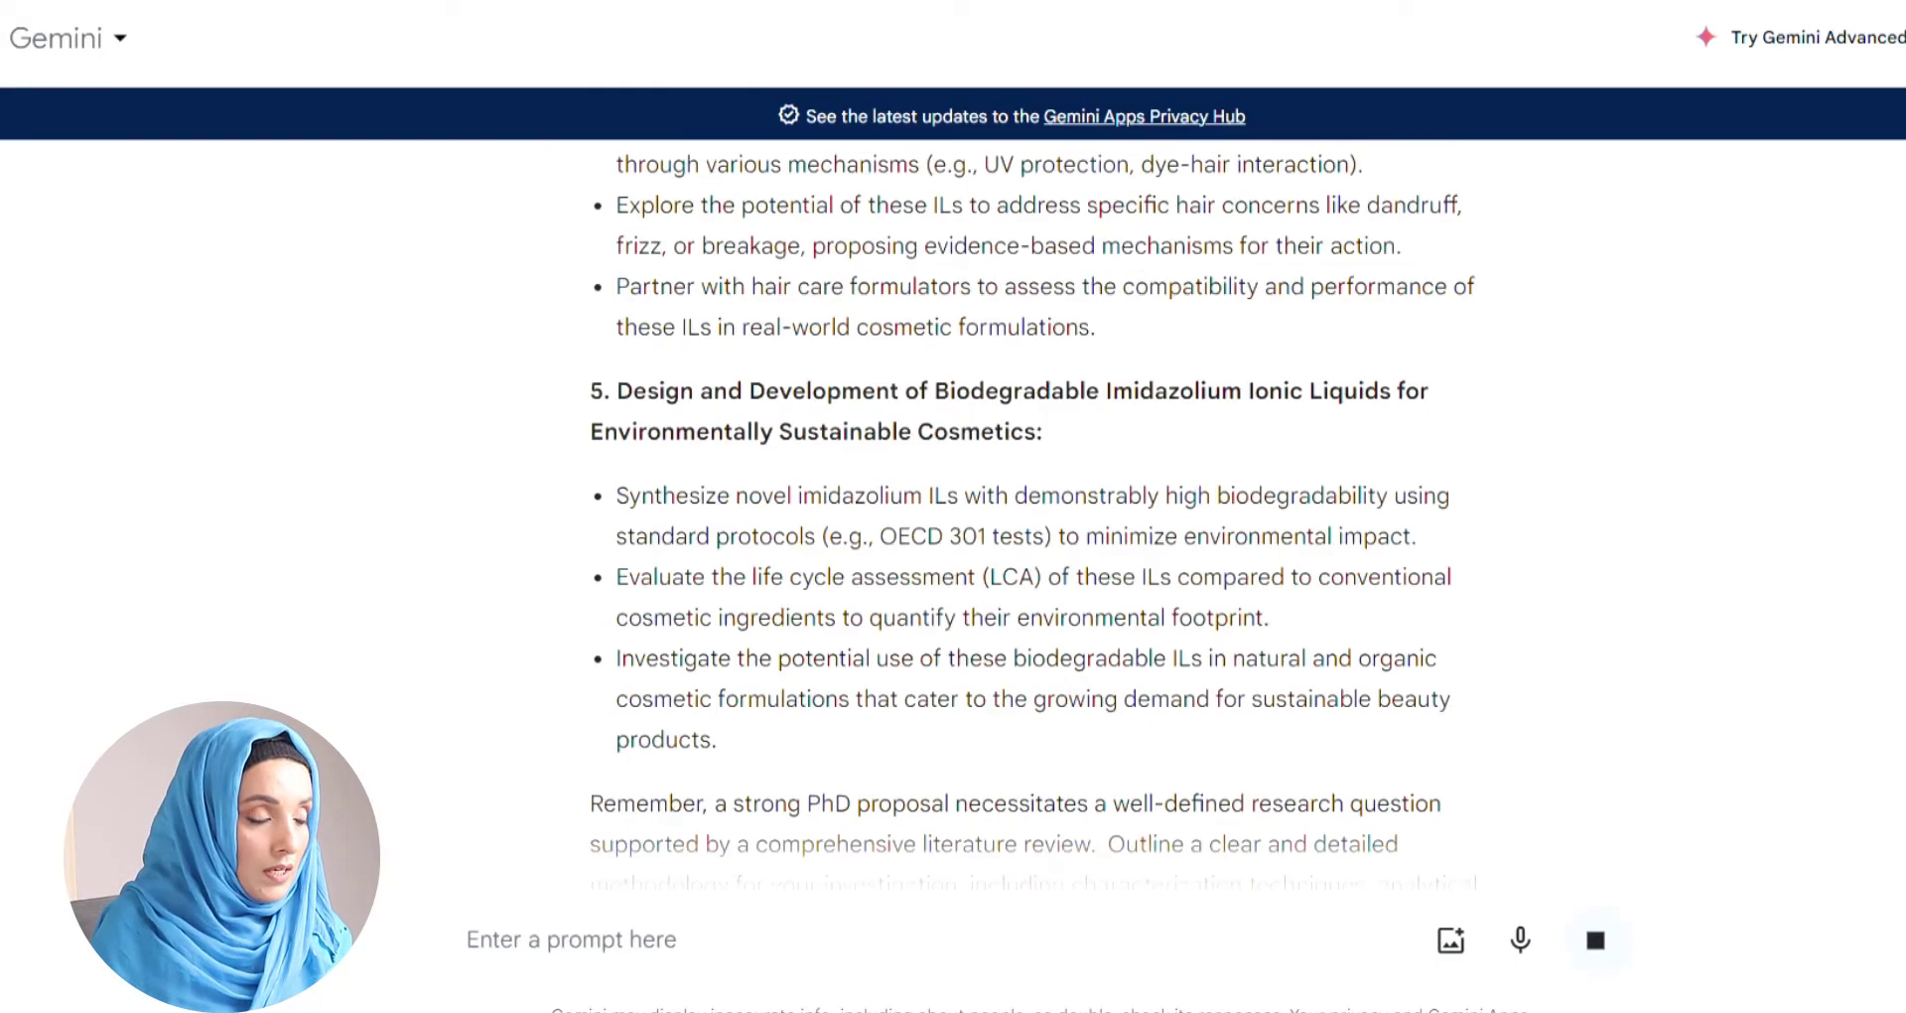
key("ctrl+Tab")
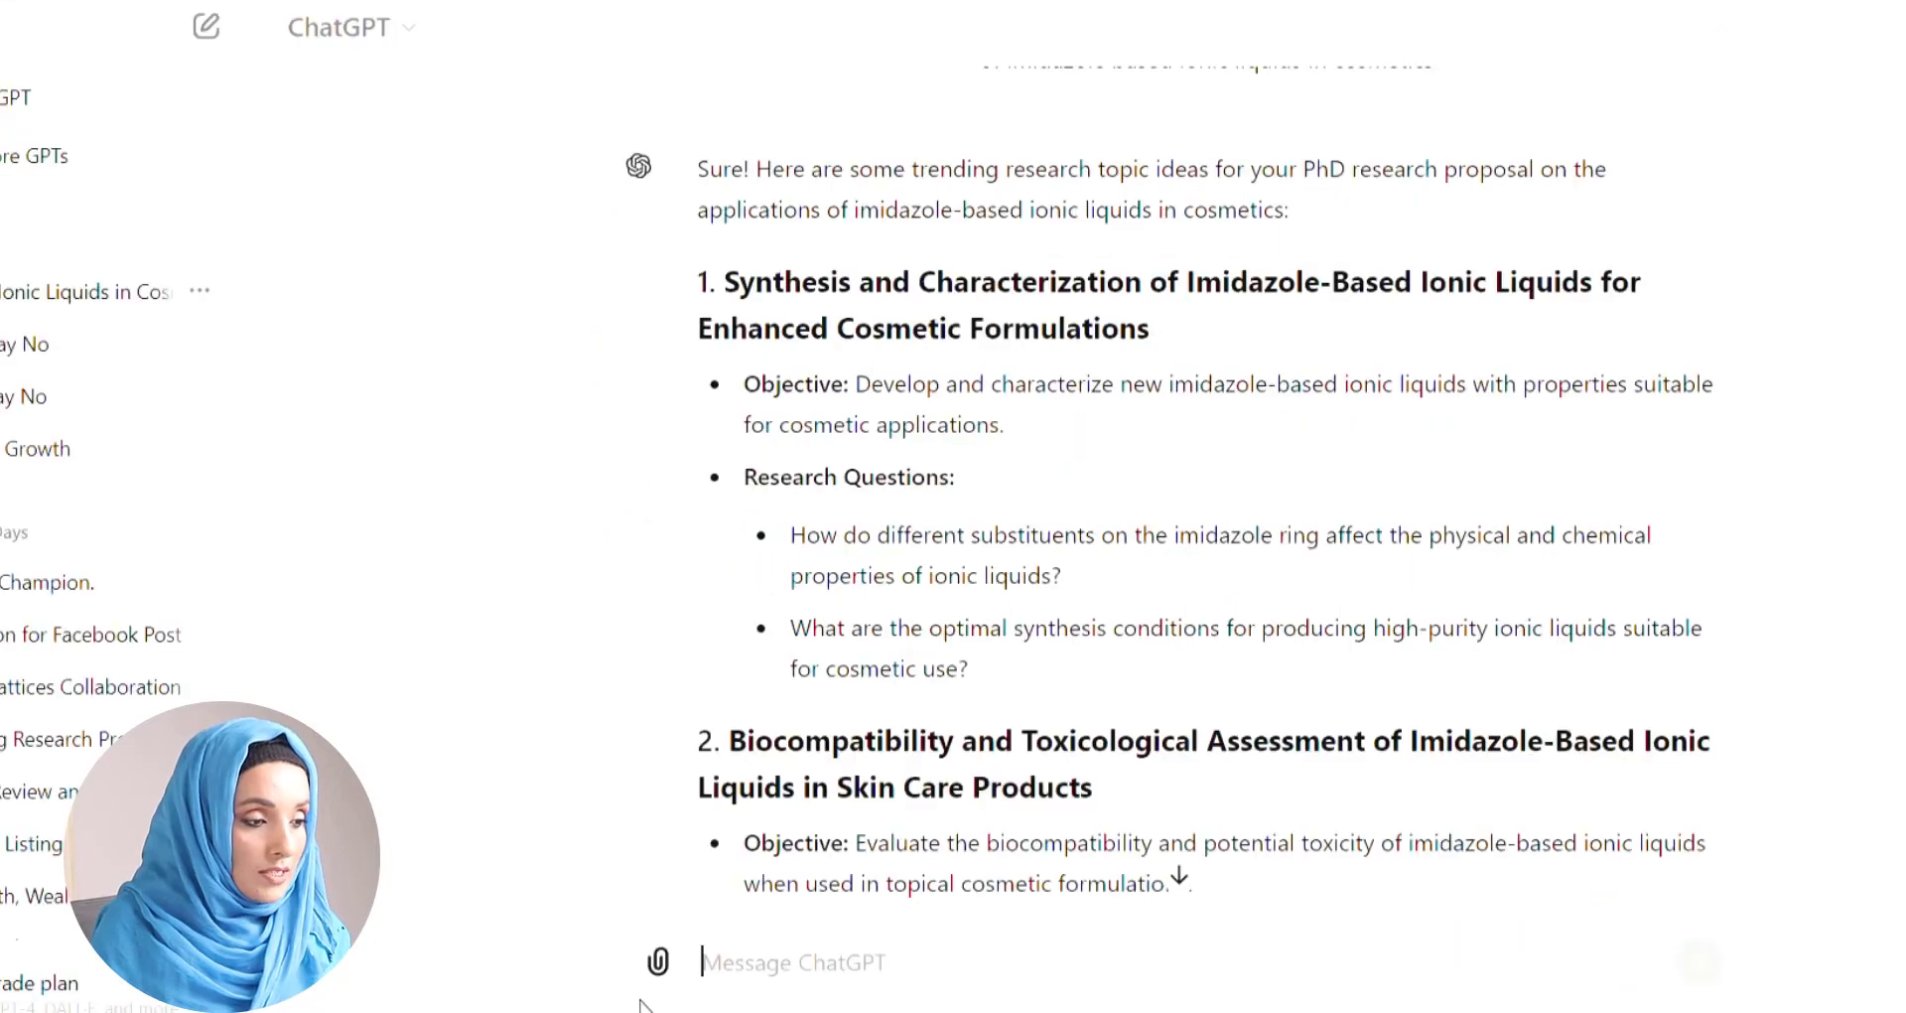
Step: Paste and send the same PhD proposal outline request to ChatGPT
key("ctrl+v")
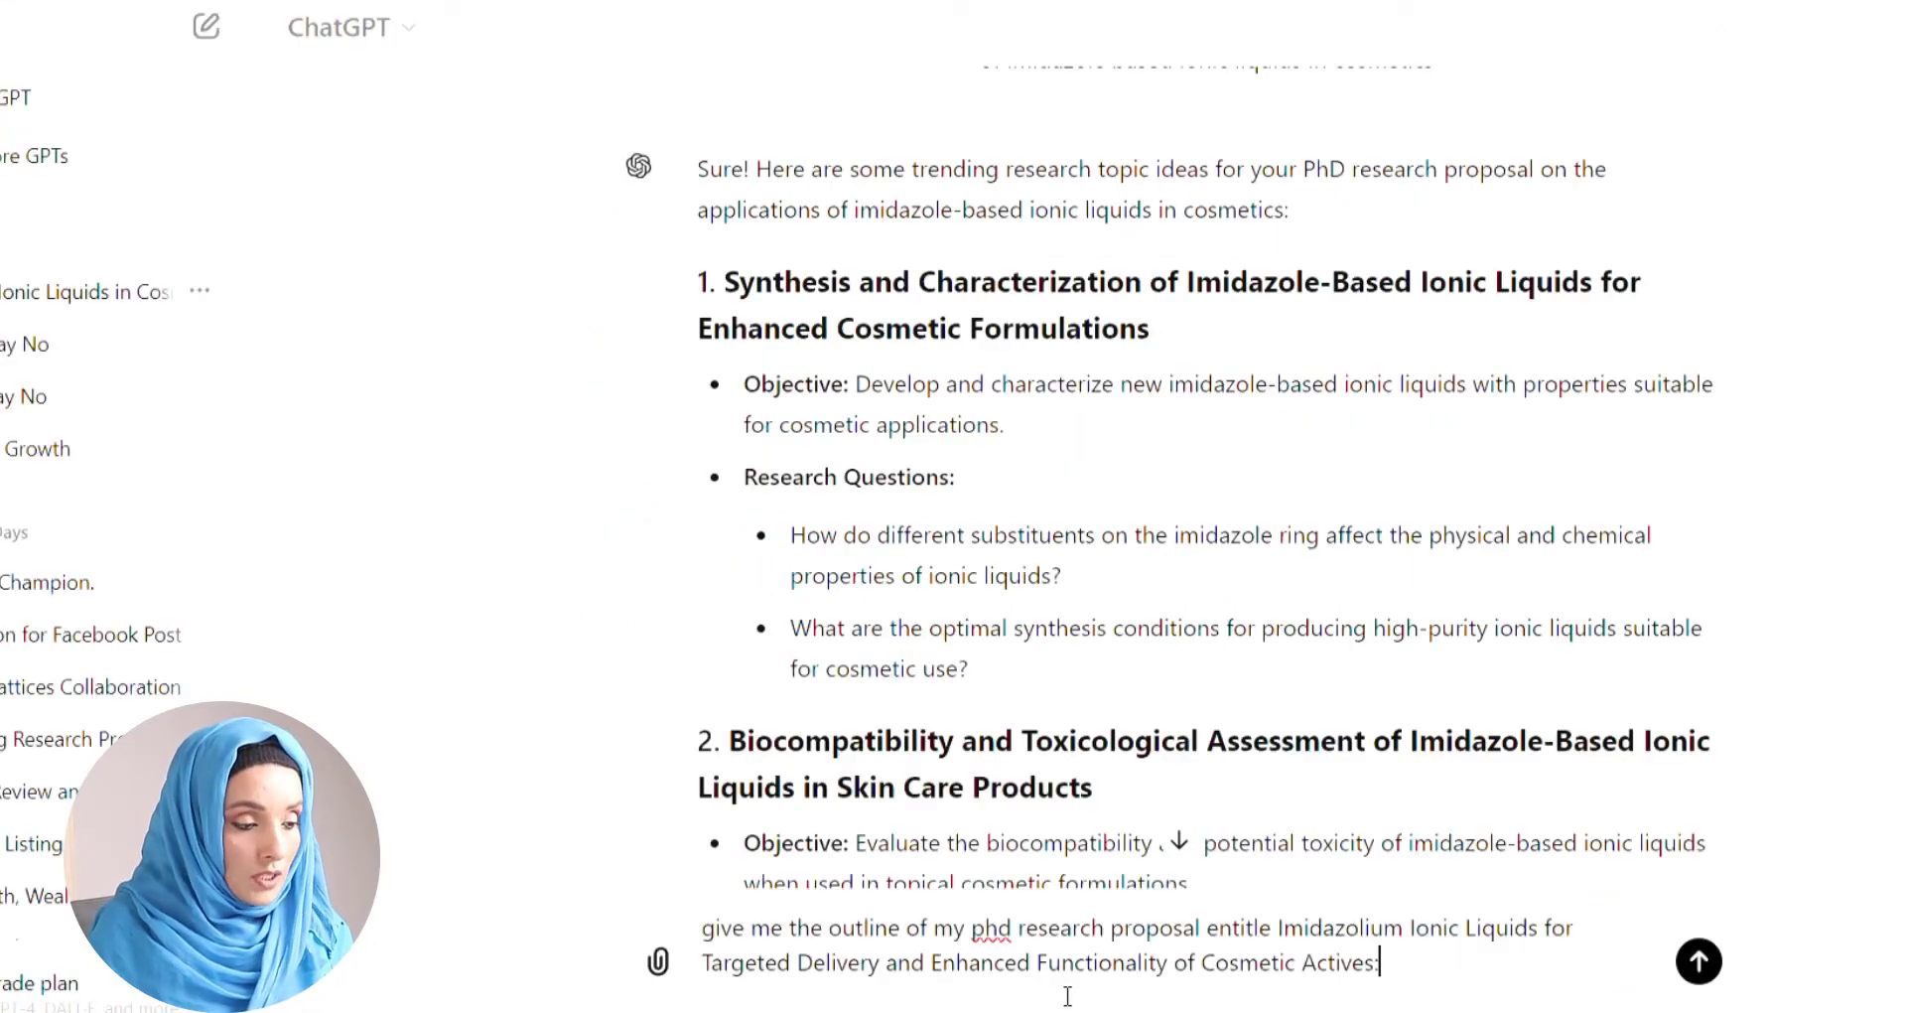
key("Return")
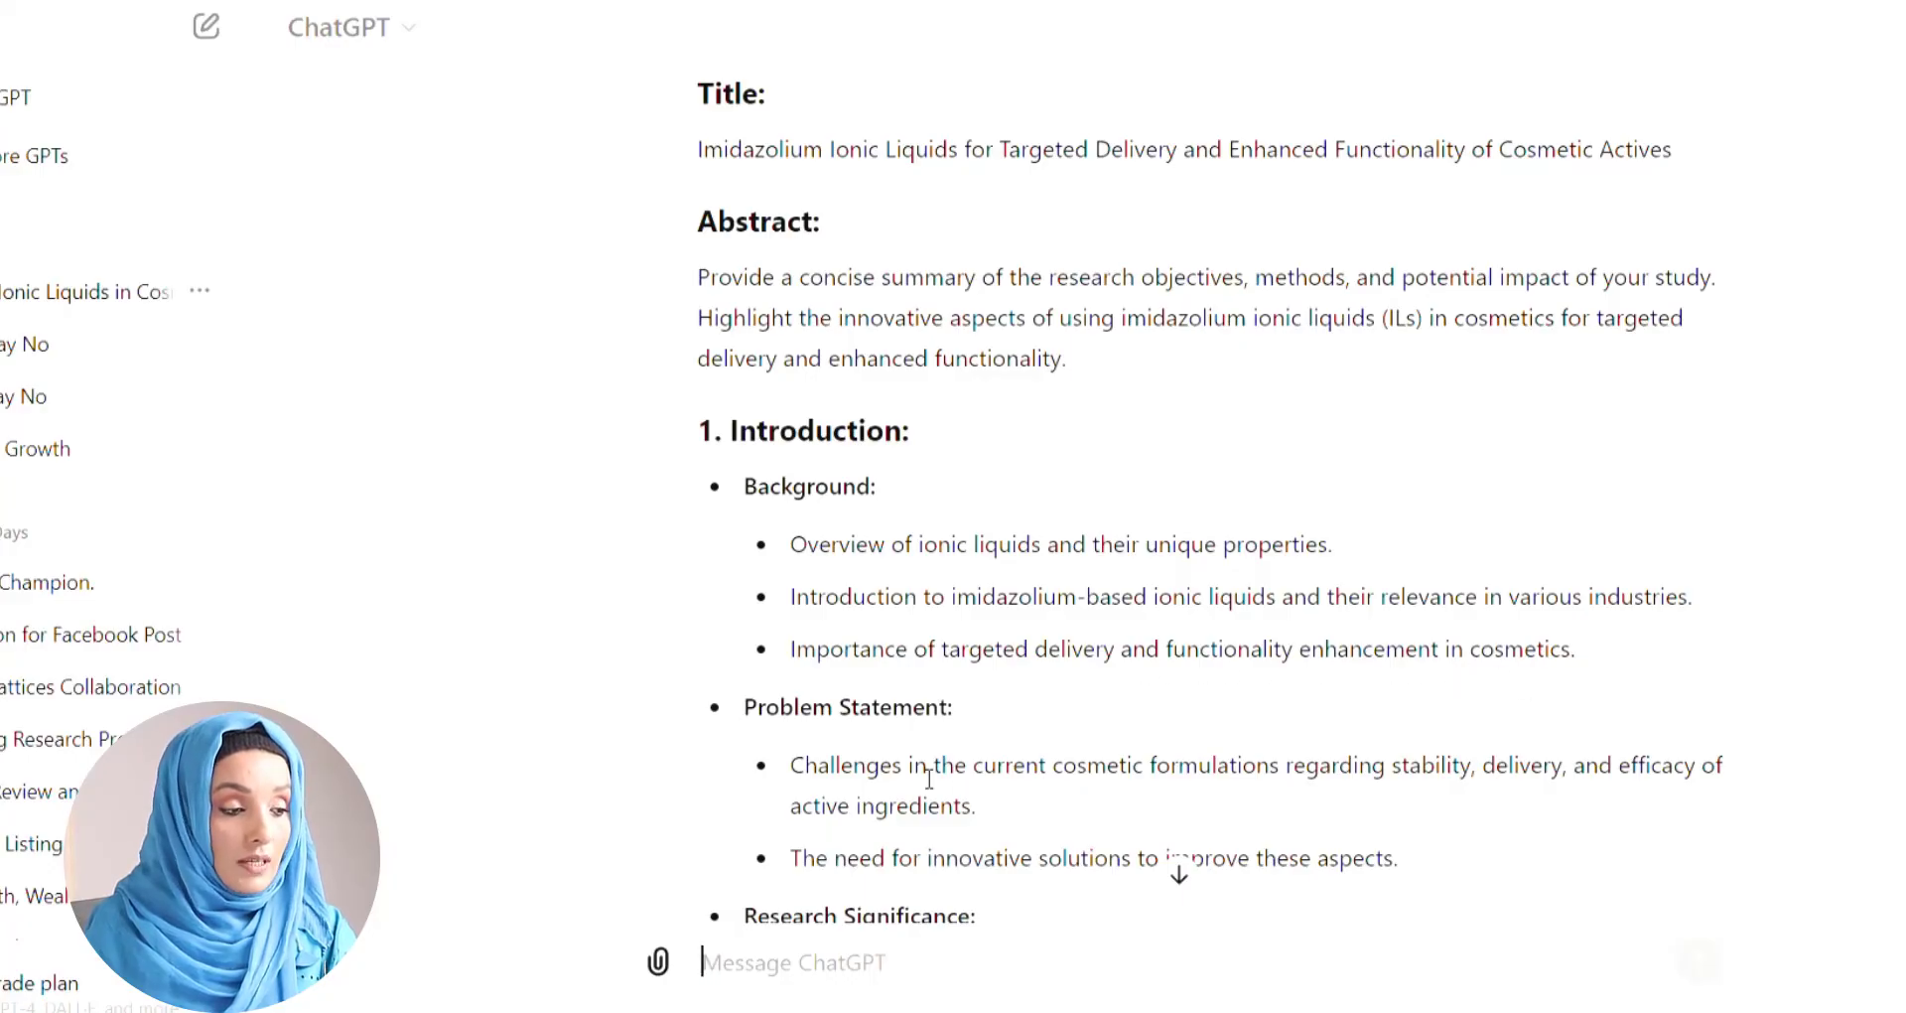
Step: Scroll ChatGPT's outline past Research Significance down to the Literature Review
scroll(929, 777, "down", 2)
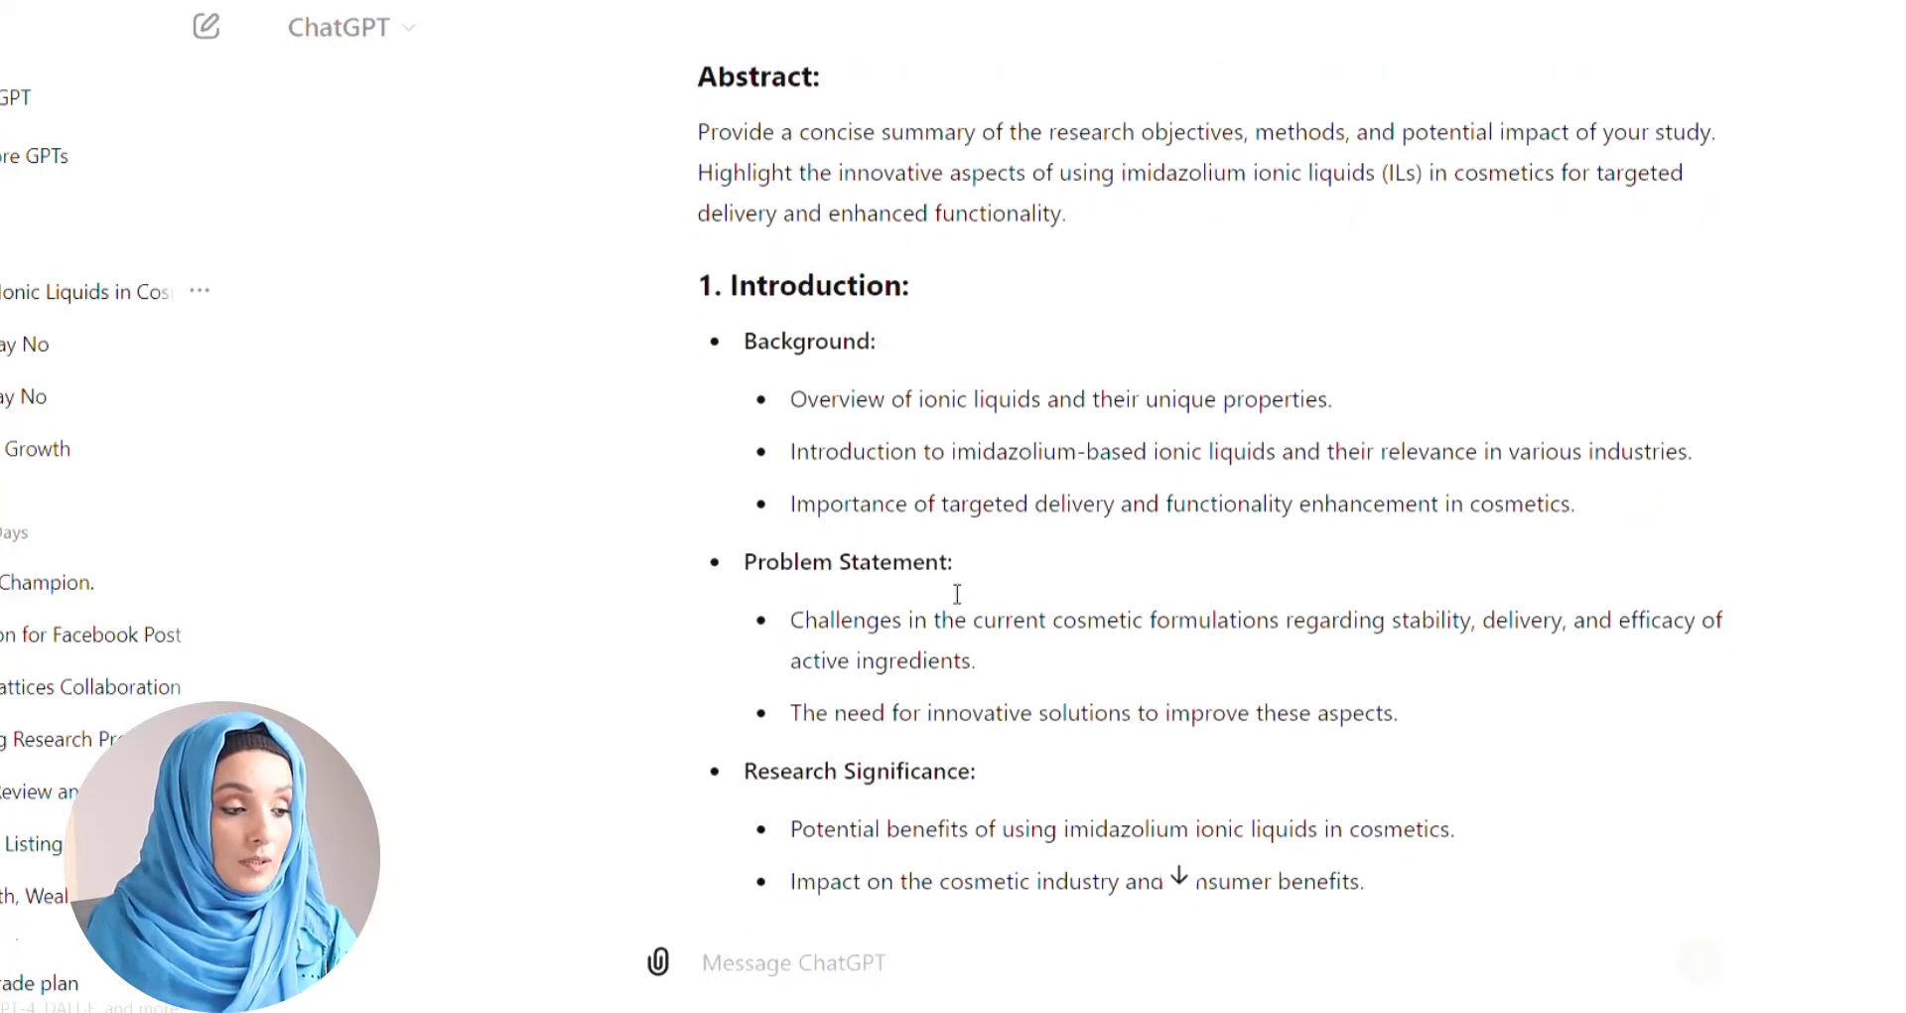
scroll(852, 765, "down", 4)
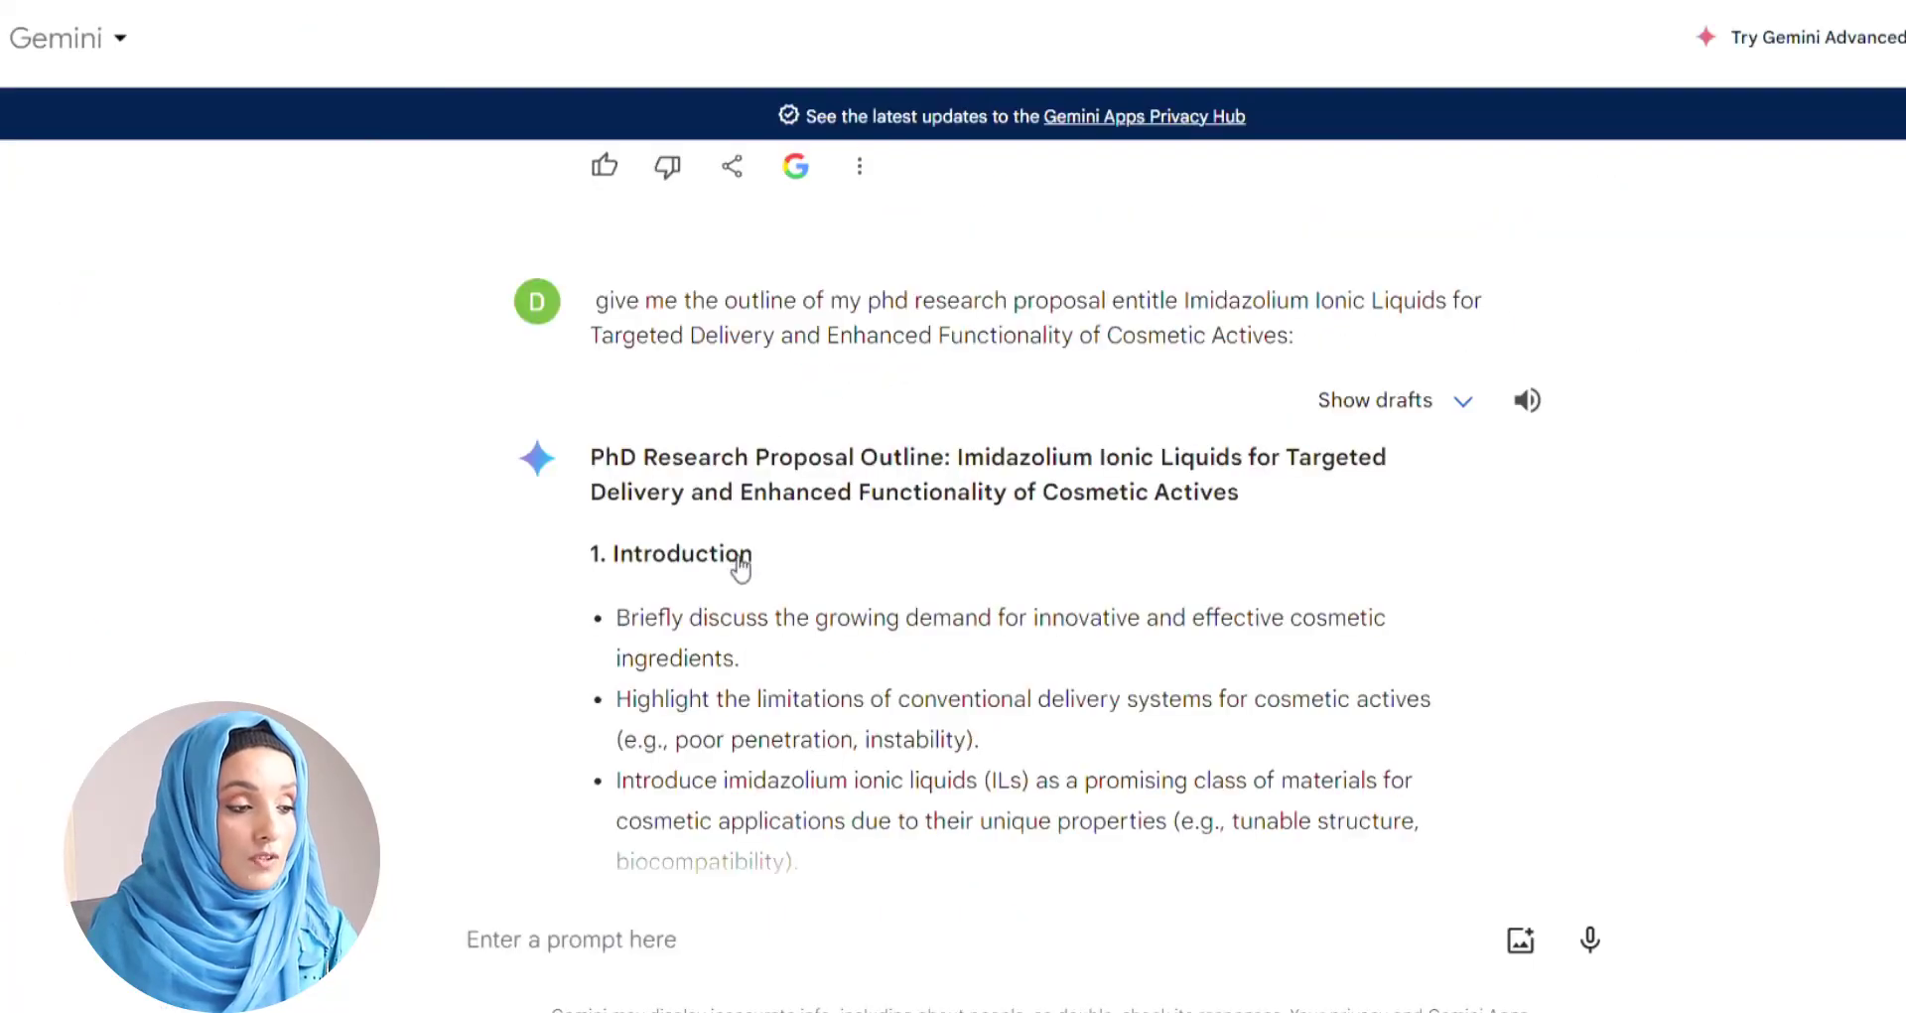
scroll(741, 566, "down", 2)
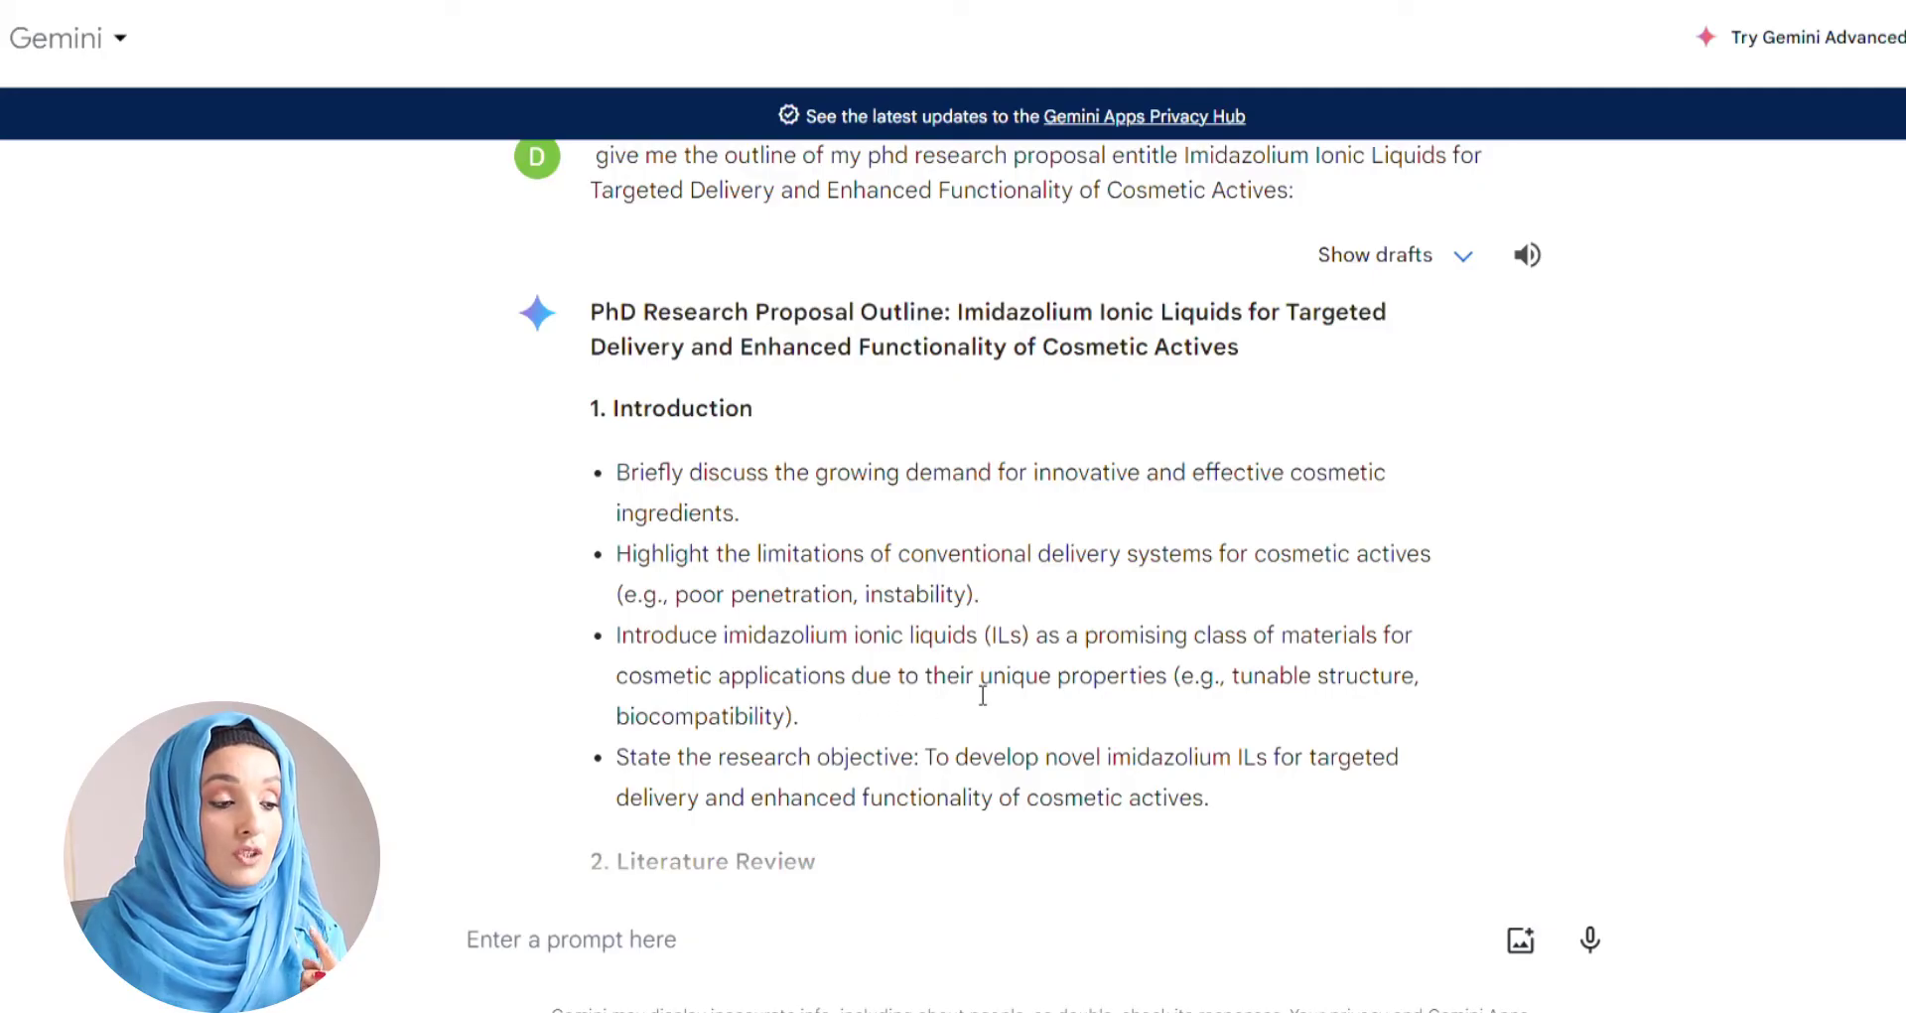
Step: Scroll down through Gemini's outline to its Literature Review and back up
scroll(984, 699, "down", 2)
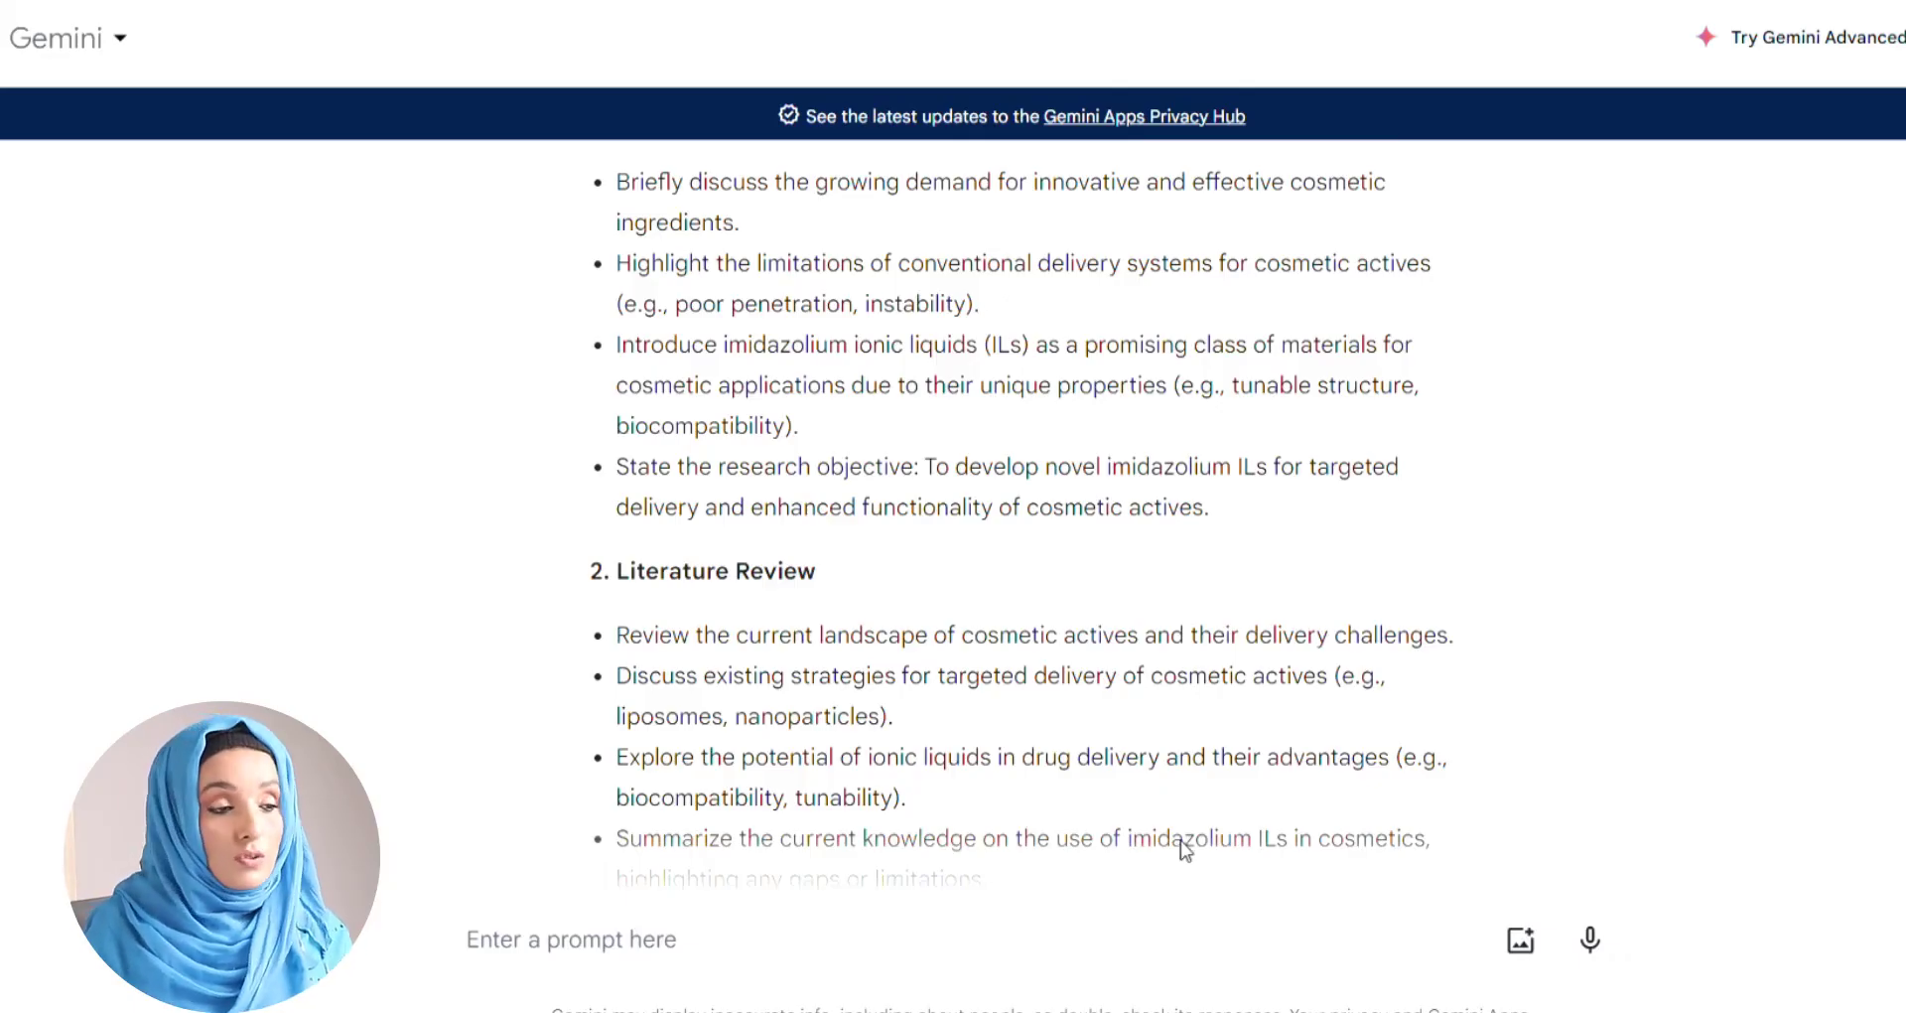
scroll(1182, 847, "up", 3)
Step: Ask Gemini for a 200-word PhD proposal paragraph on the pasted growing-demand Introduction bullet
type("Briefly discuss the growing demand for innovative and effective cosmetic ingredients.")
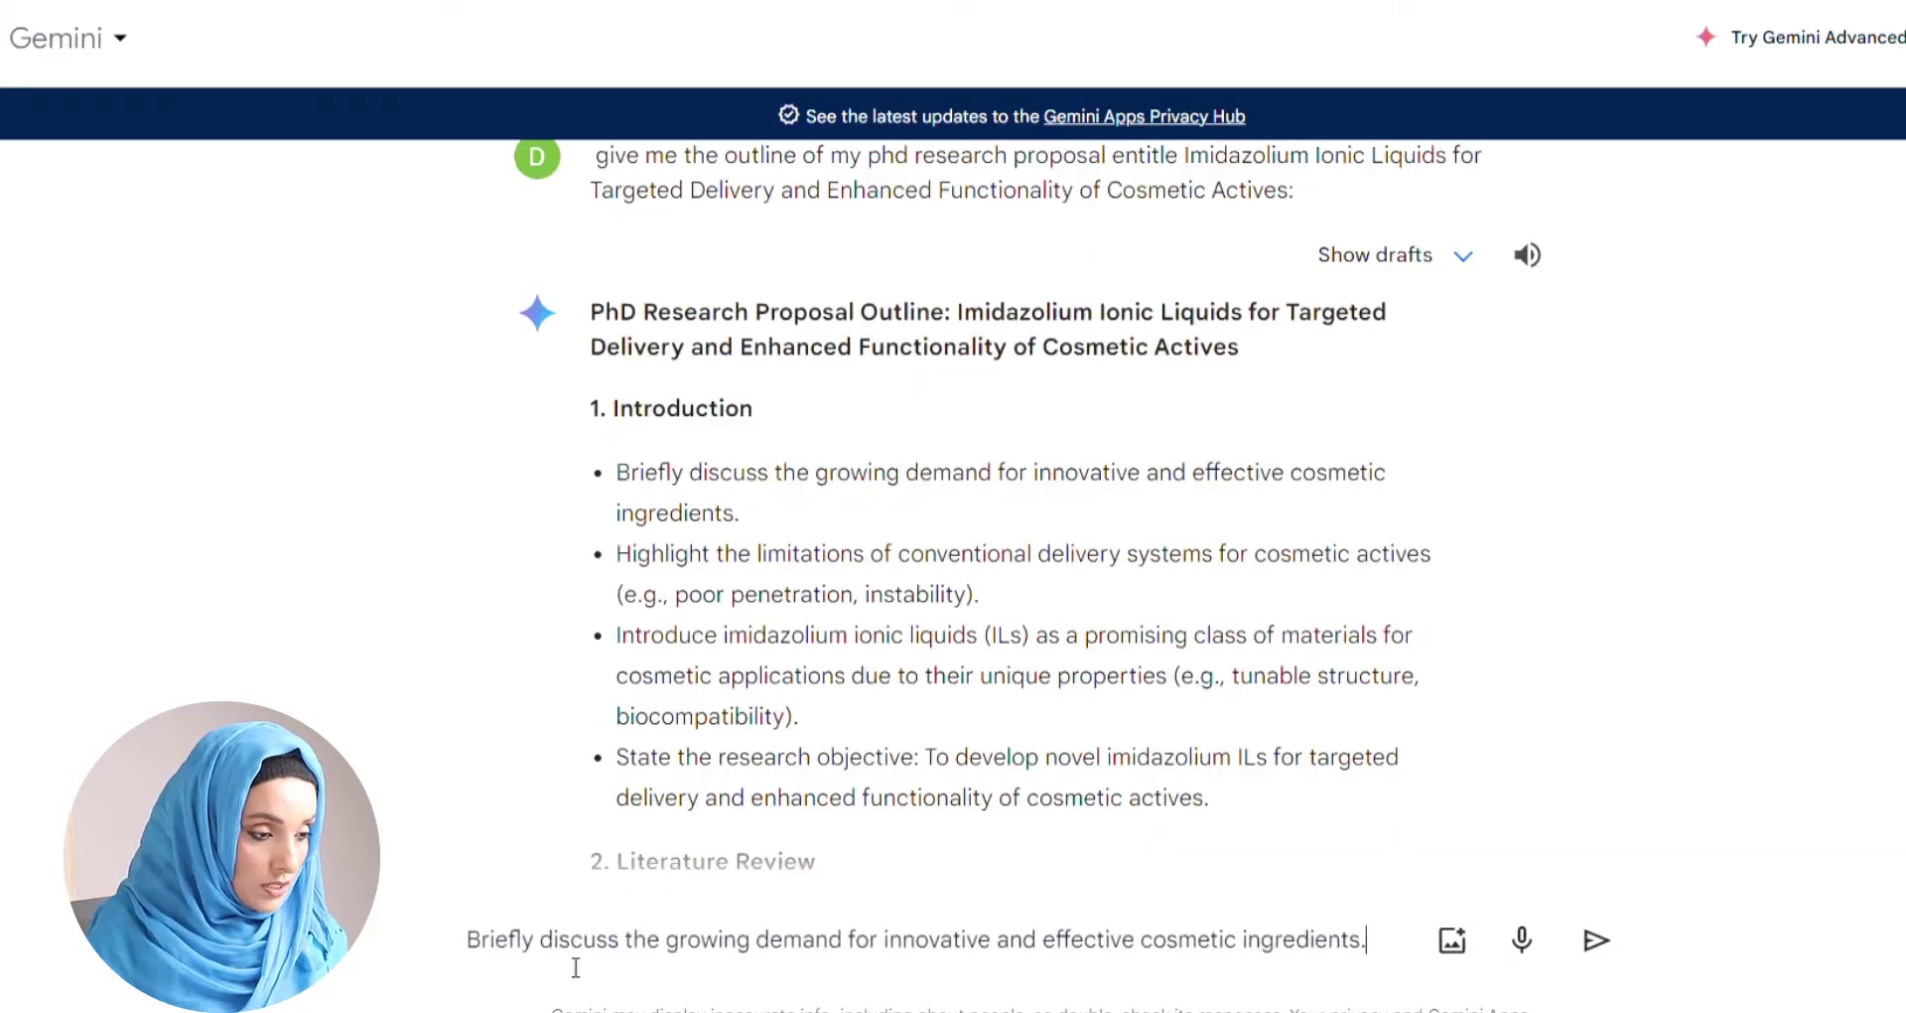
left_click(481, 965)
type("wriet a 200 words papragraph about the inofrmation  for my phd Research proposal")
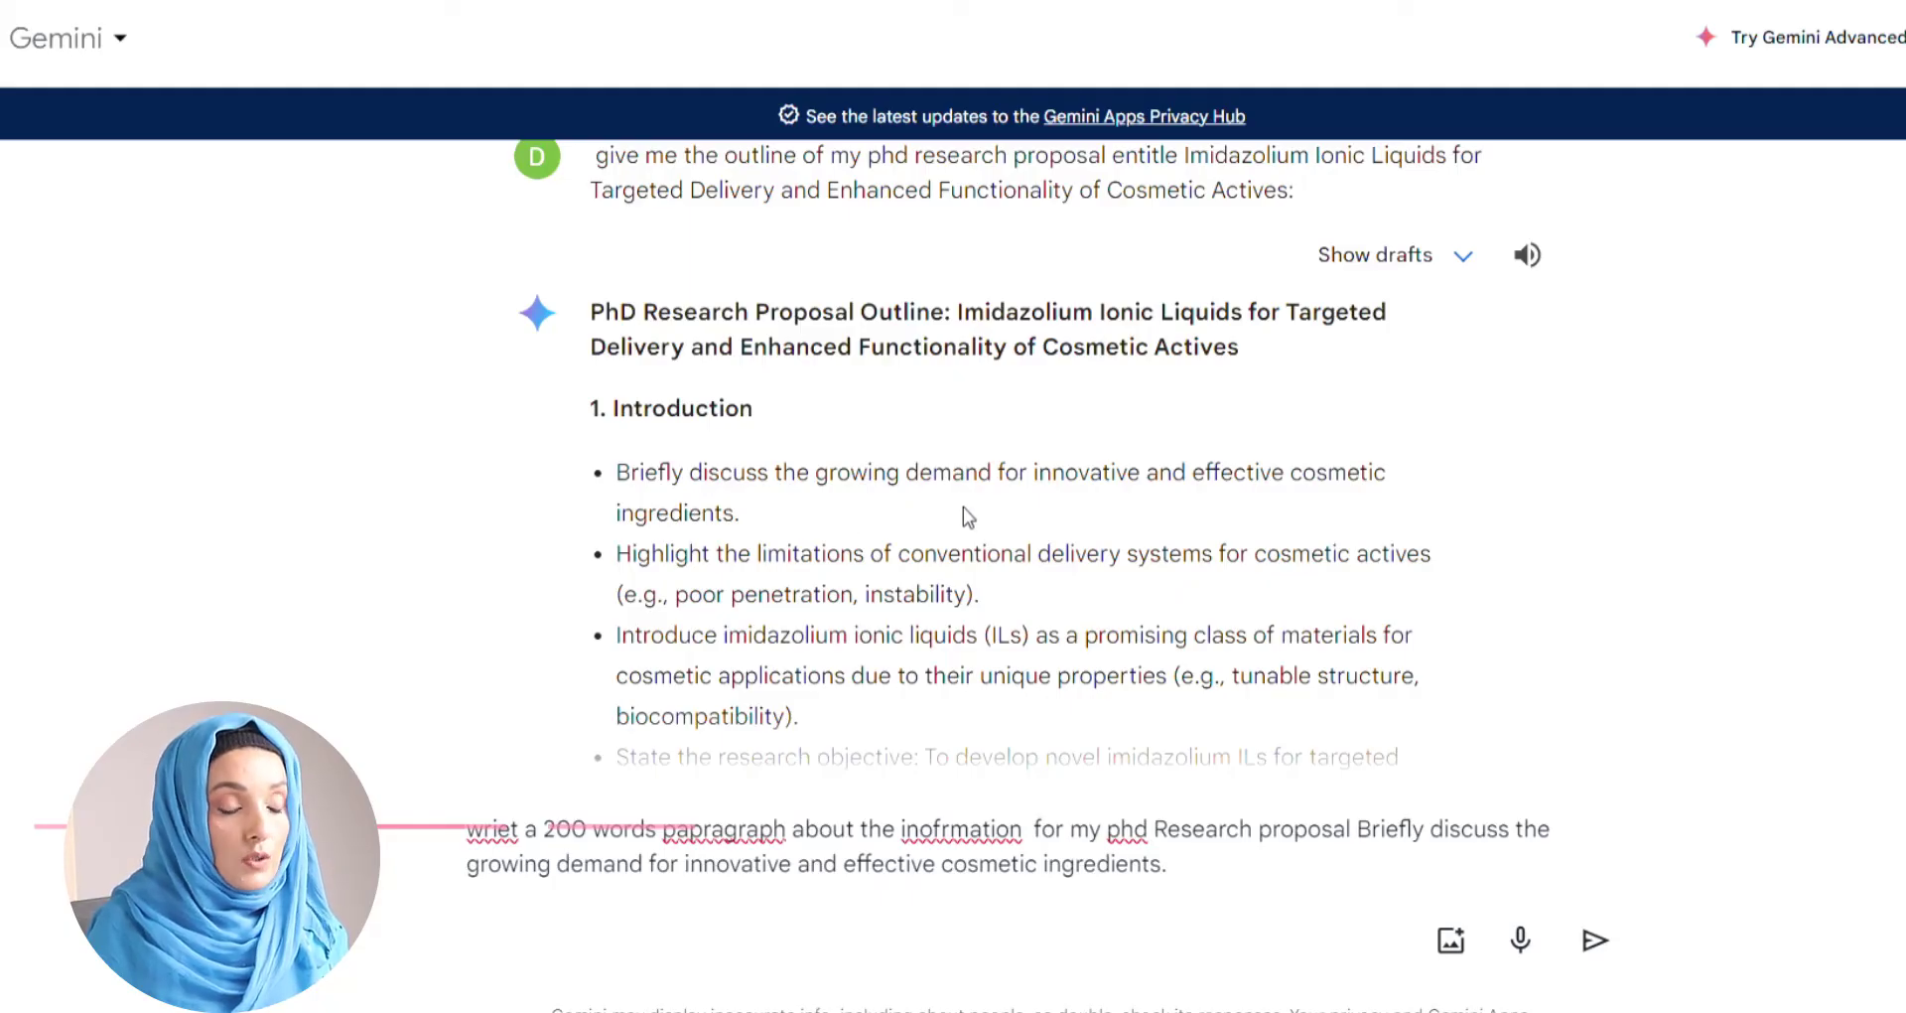
left_click_drag(1193, 895, 469, 829)
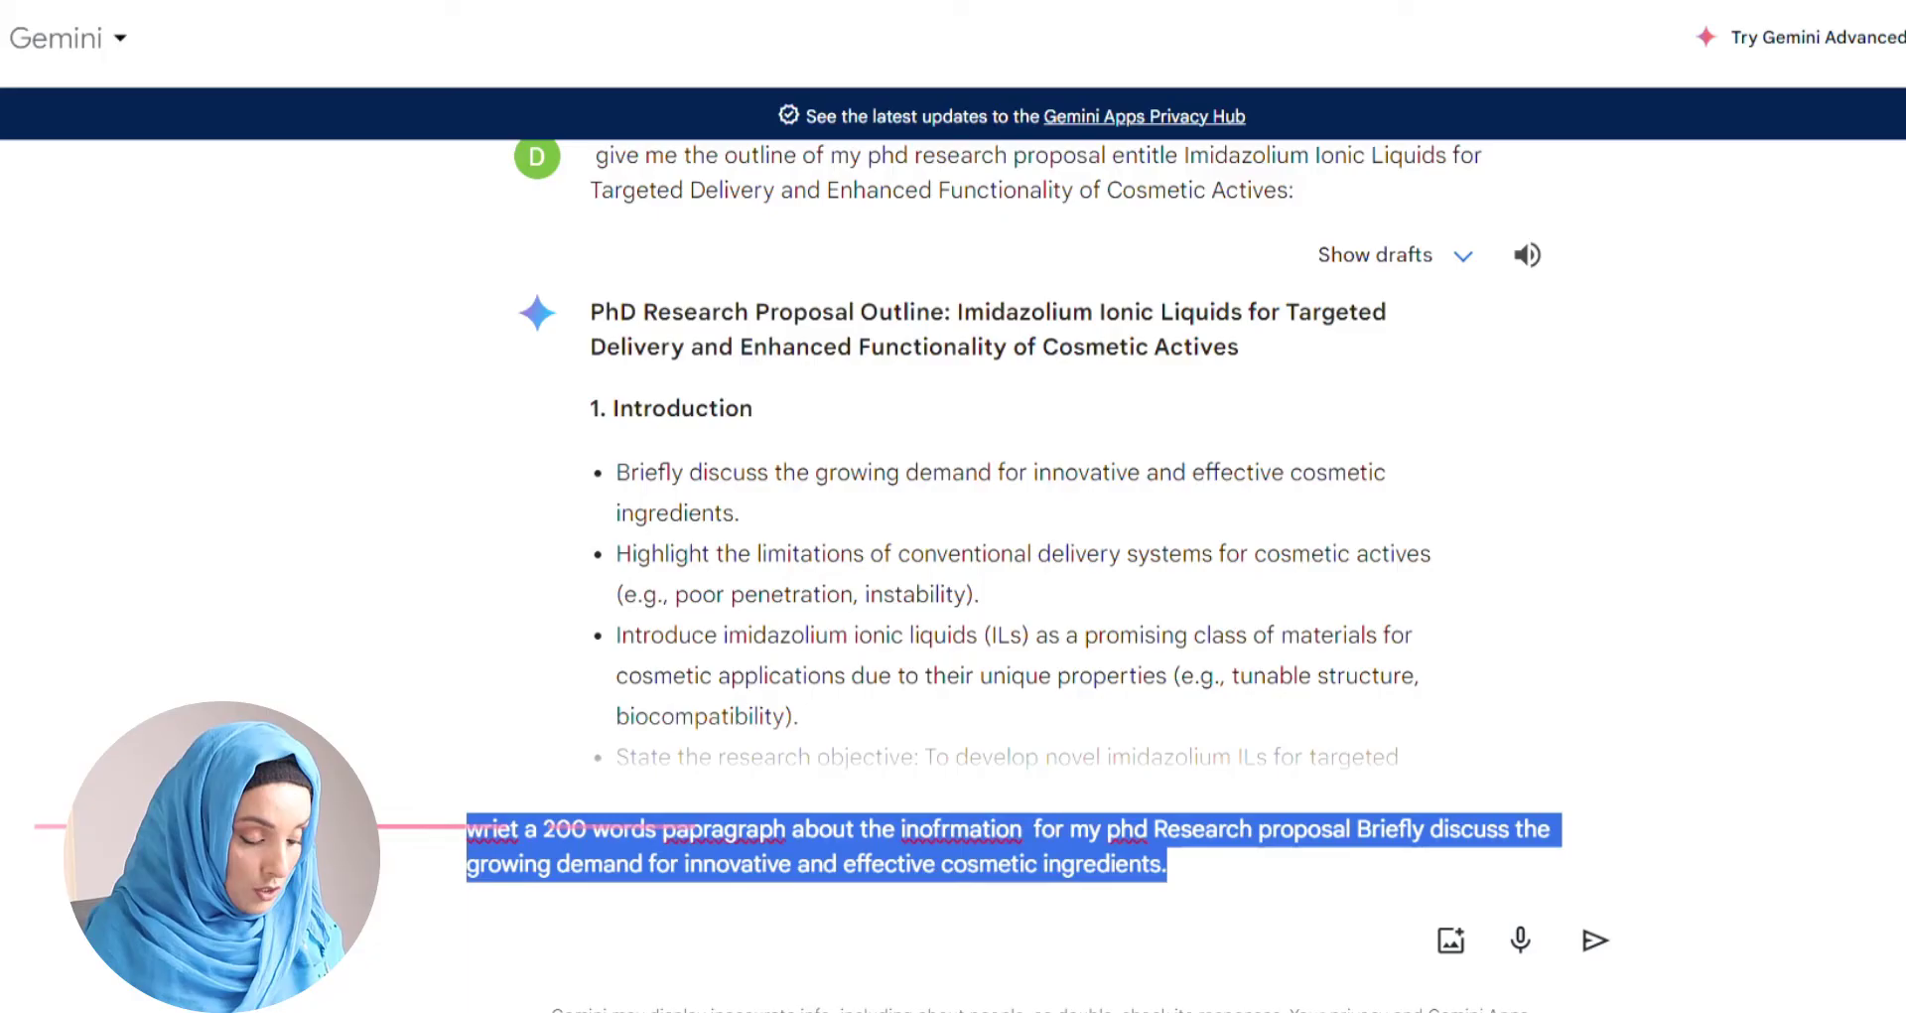
left_click(1595, 940)
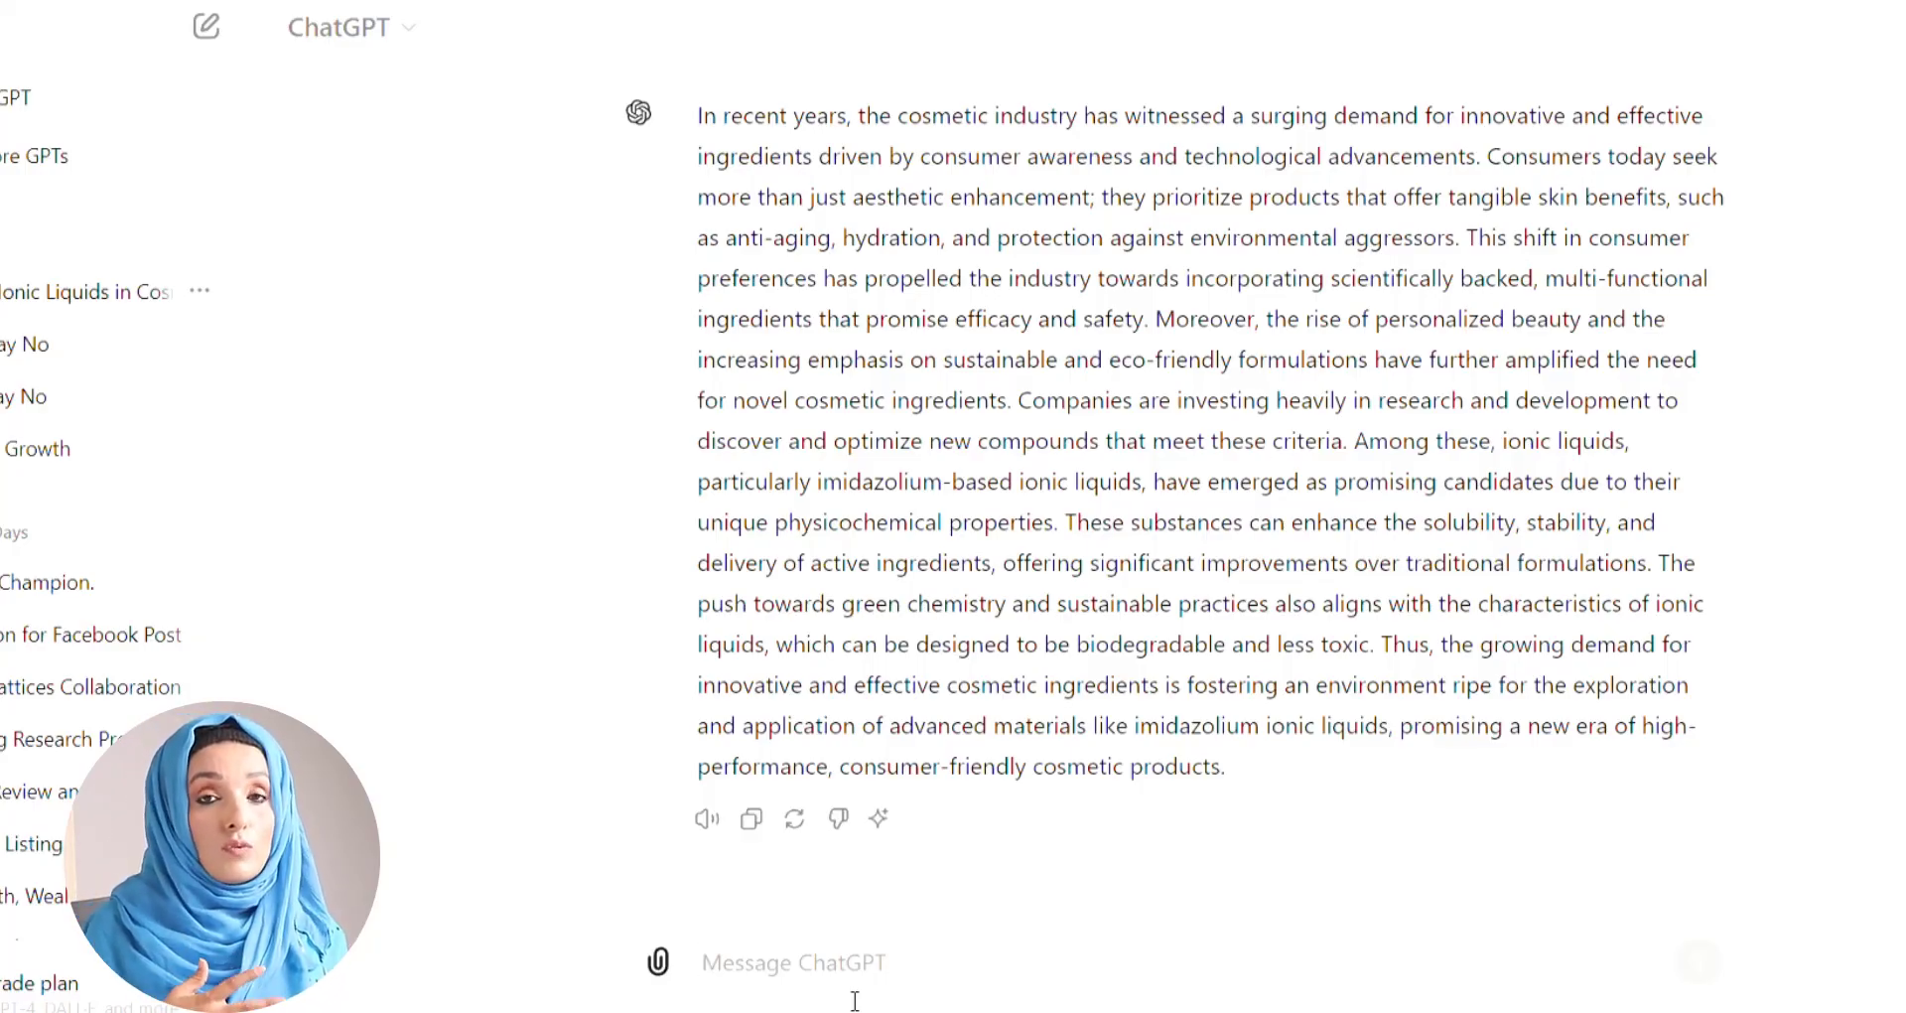
Step: Scroll through ChatGPT's 200-word paragraph on surging demand for innovative cosmetic ingredients
scroll(929, 623, "up", 4)
scroll(928, 624, "down", 4)
scroll(928, 623, "down", 1)
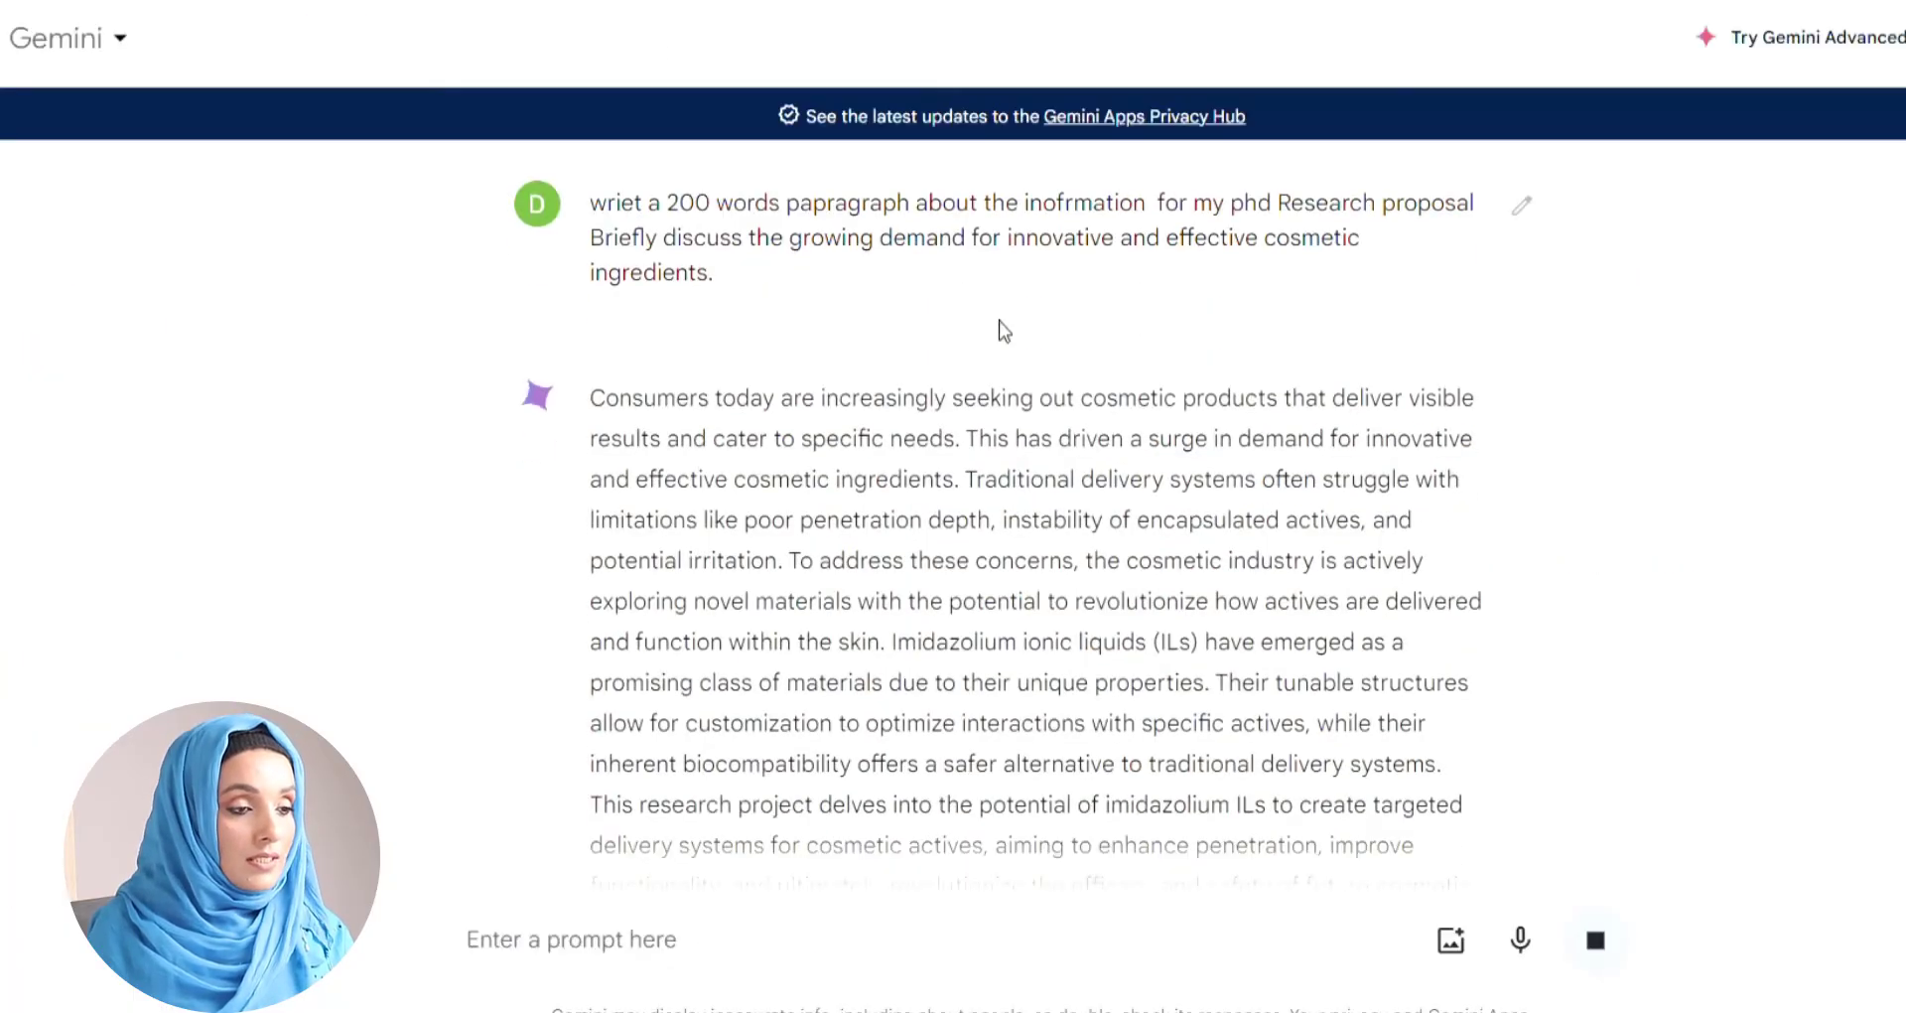
Step: Scroll up to Gemini's prompt while its imidazolium ionic liquid paragraph finishes generating
scroll(983, 422, "up", 3)
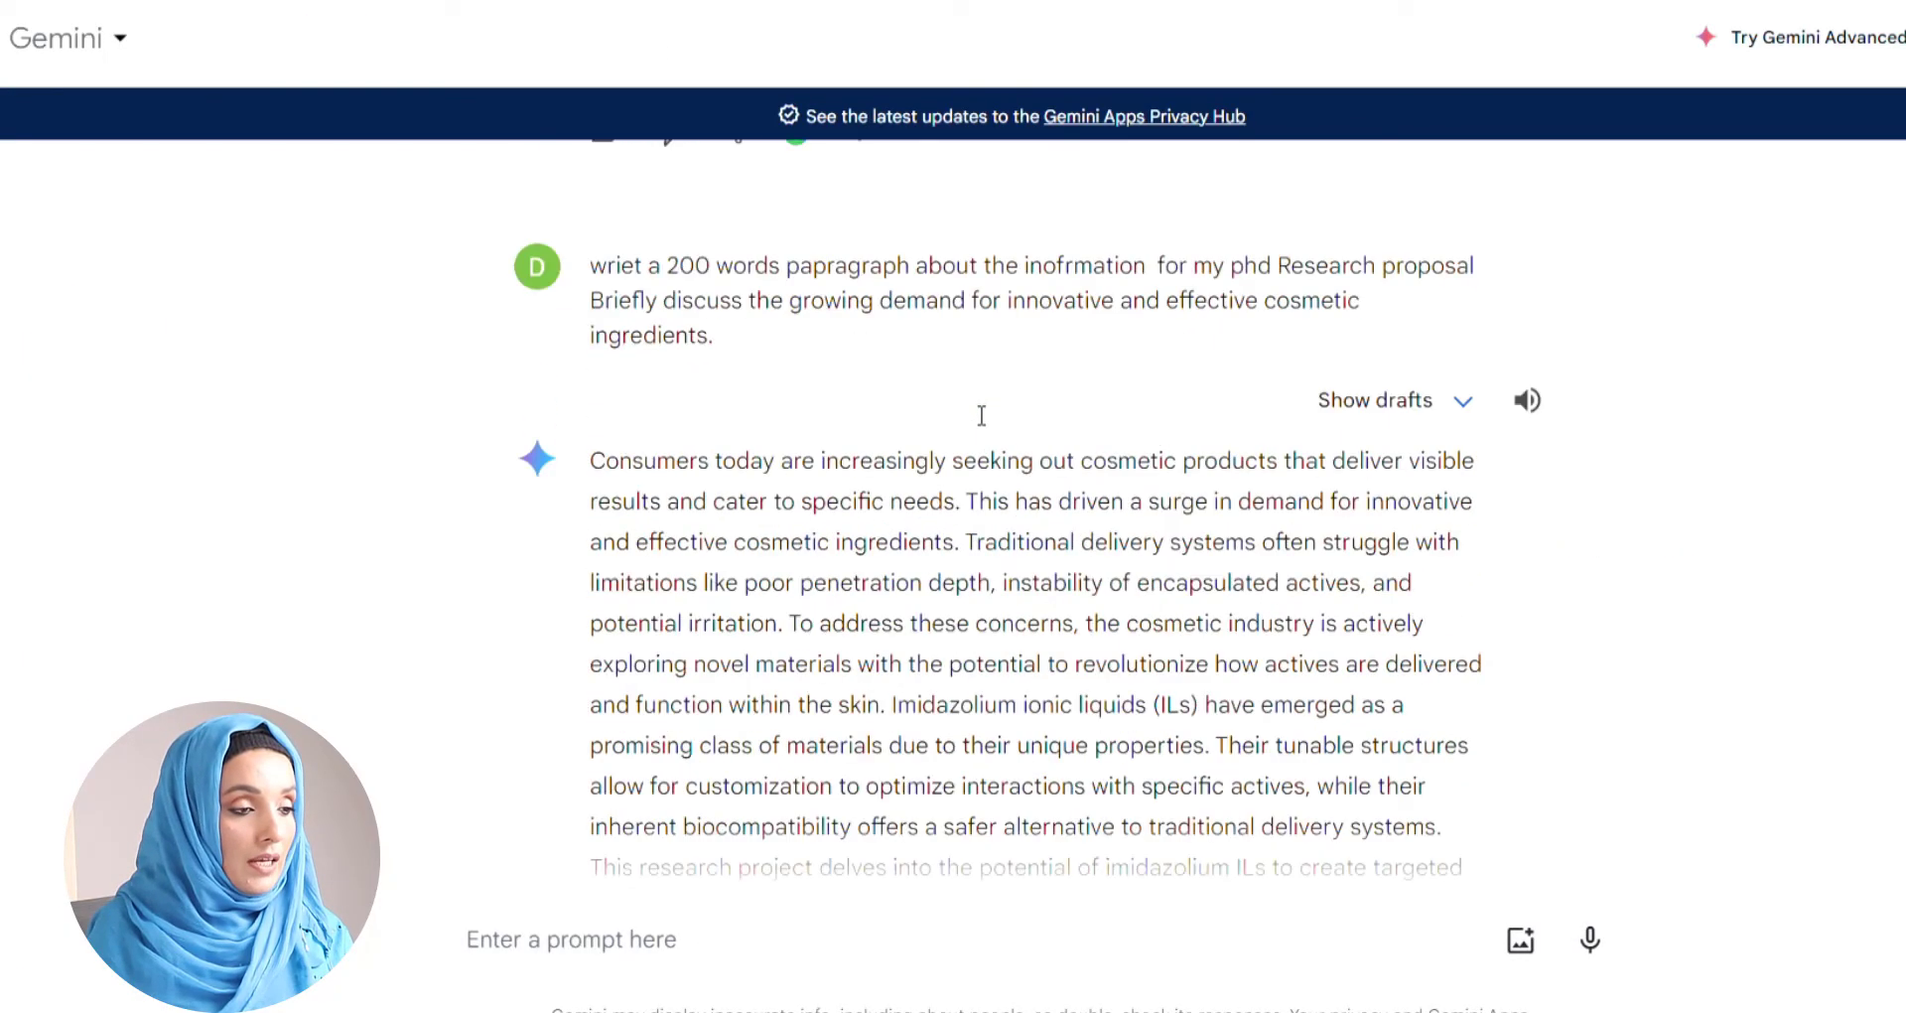